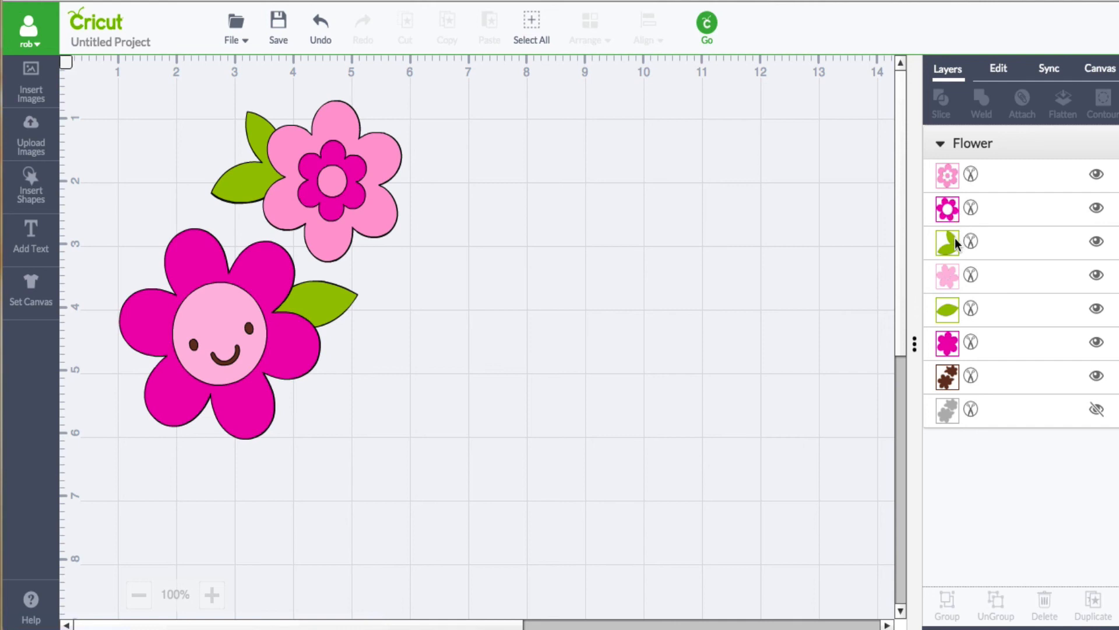
# Check which part of the design the magenta layer with the round cutout covers by hiding and showing it.
pyautogui.click(942, 207)
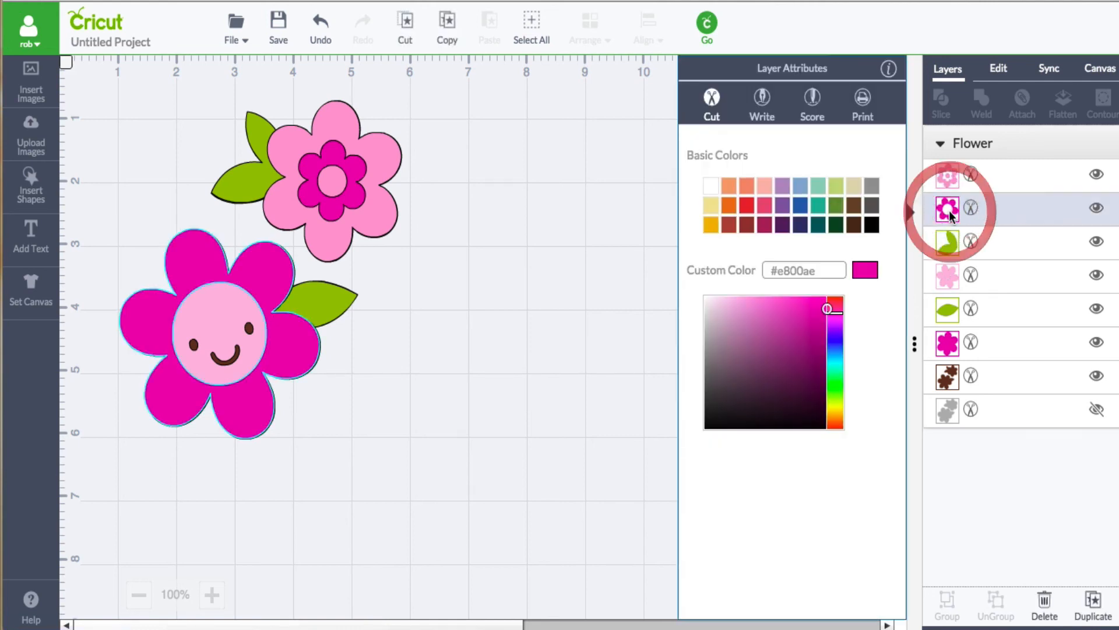
pyautogui.click(642, 295)
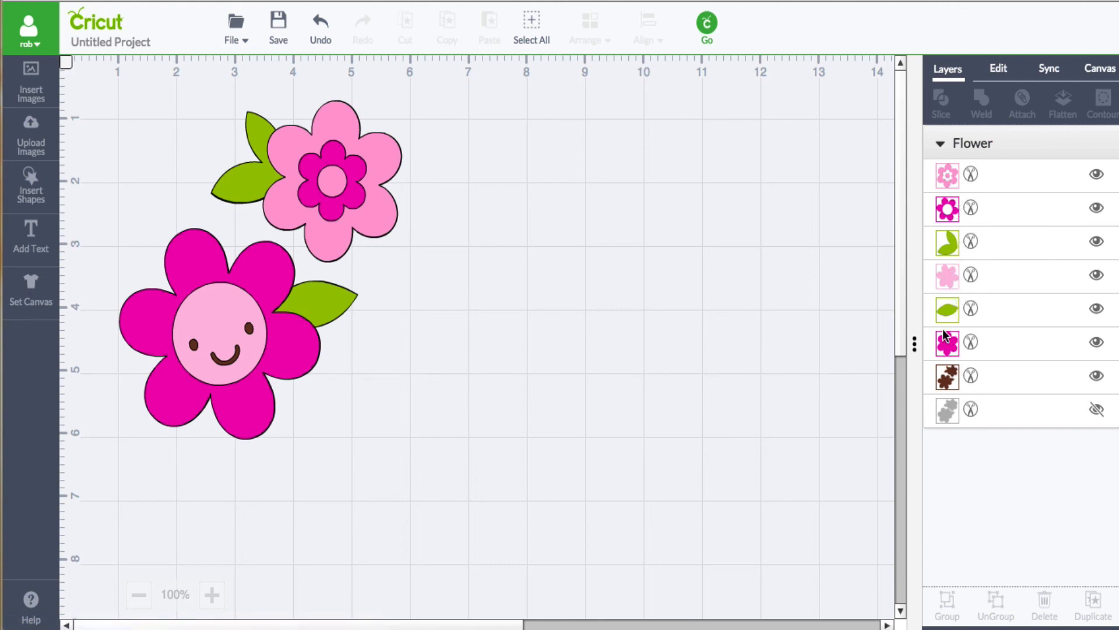
pyautogui.click(1098, 210)
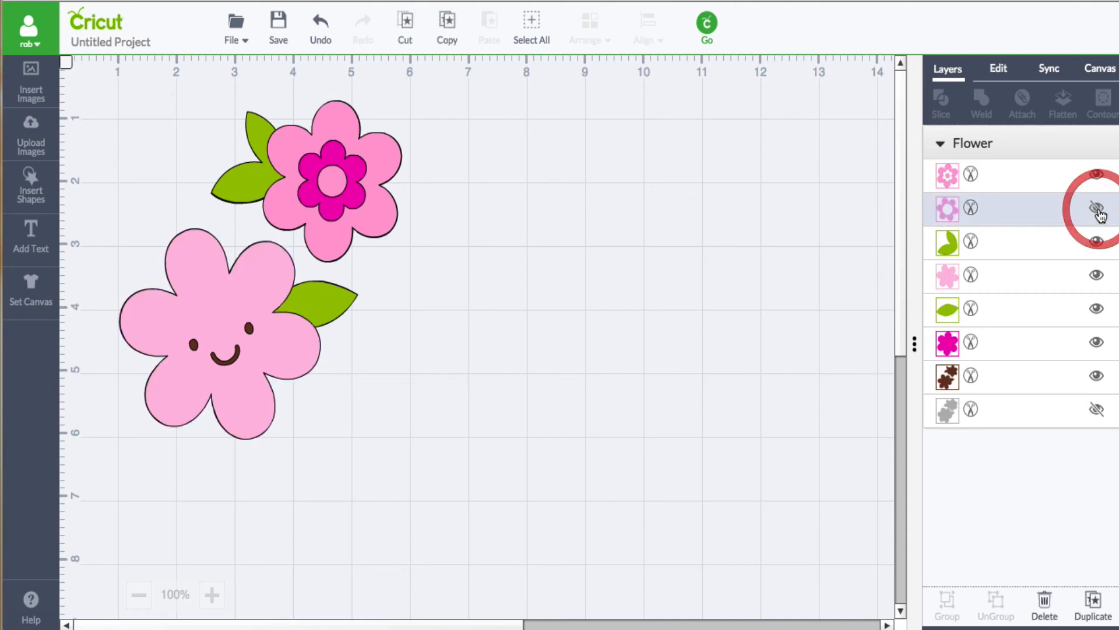
pyautogui.click(1098, 209)
pyautogui.click(1098, 209)
pyautogui.click(1098, 209)
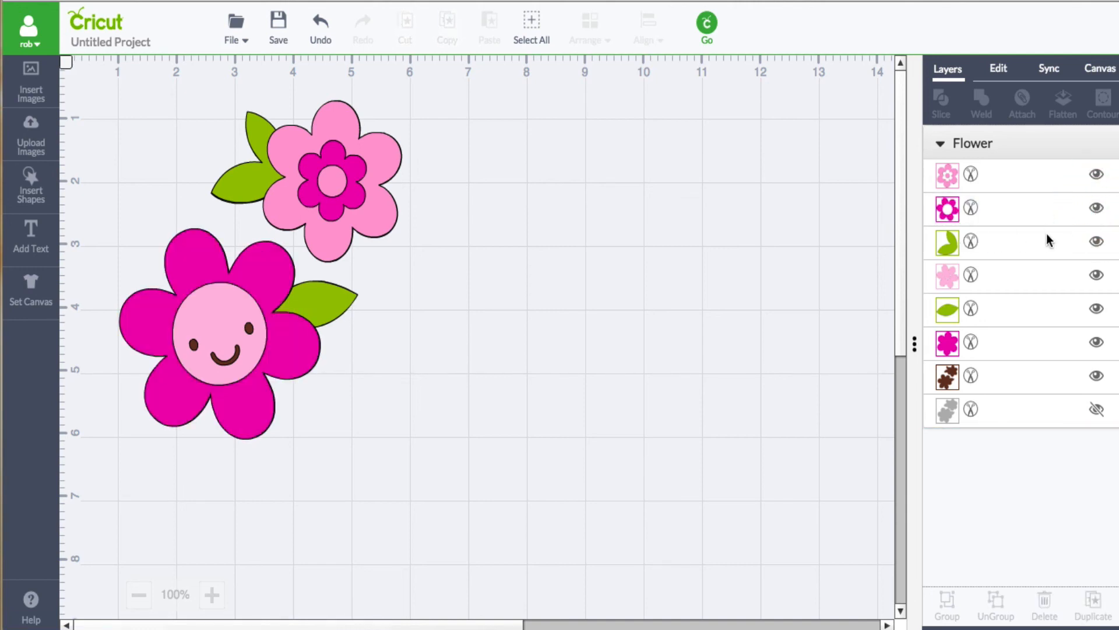
# Ungroup the two-flower image into separate layers.
pyautogui.click(309, 194)
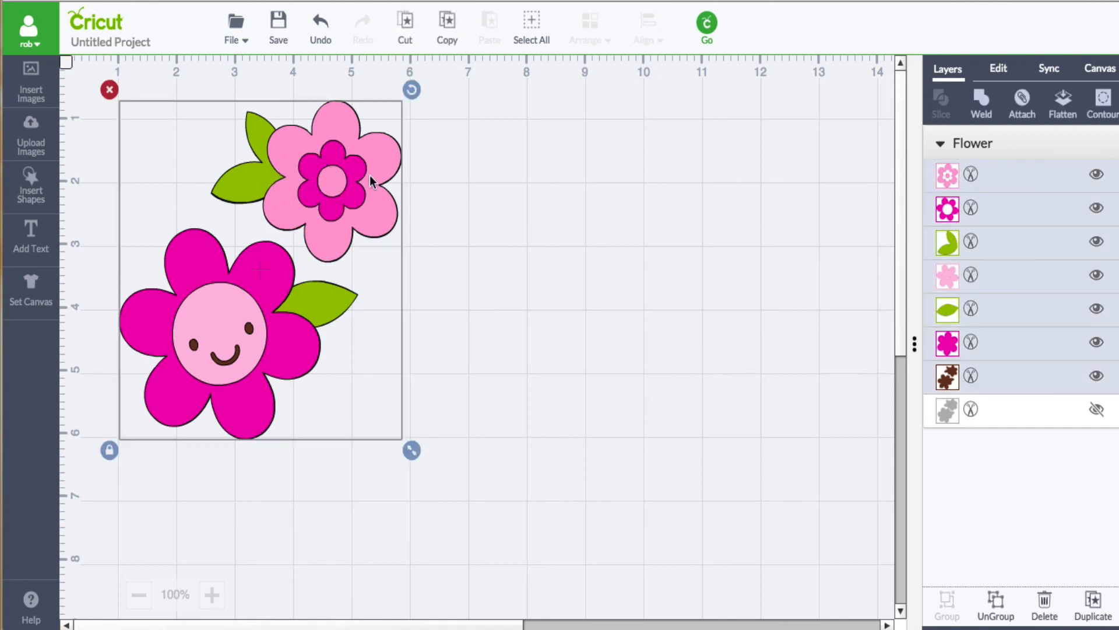
pyautogui.click(546, 395)
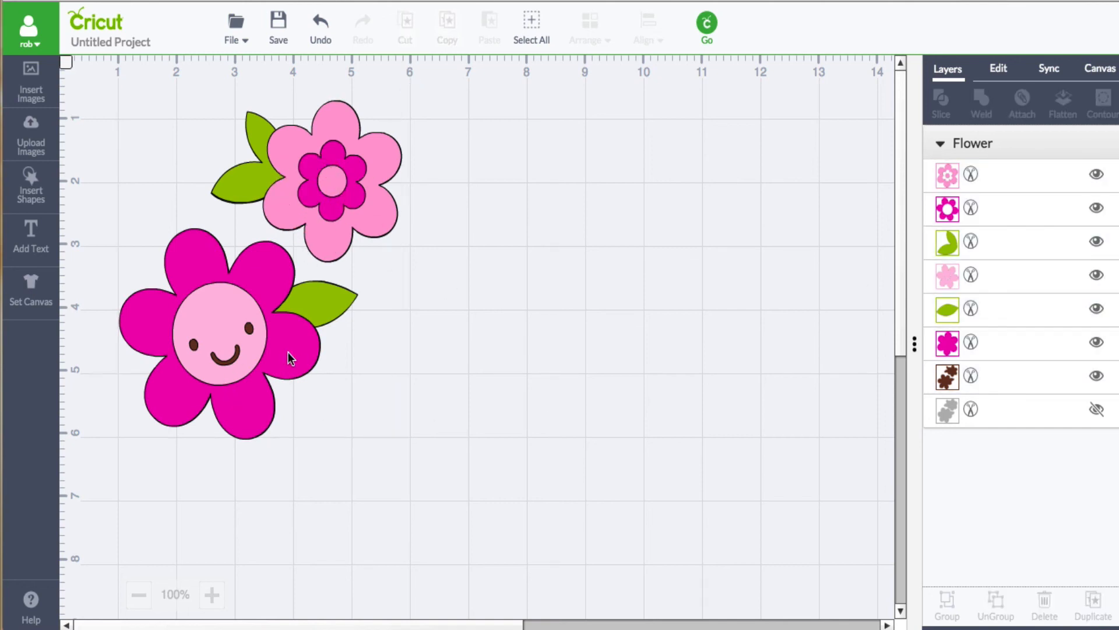
pyautogui.click(280, 348)
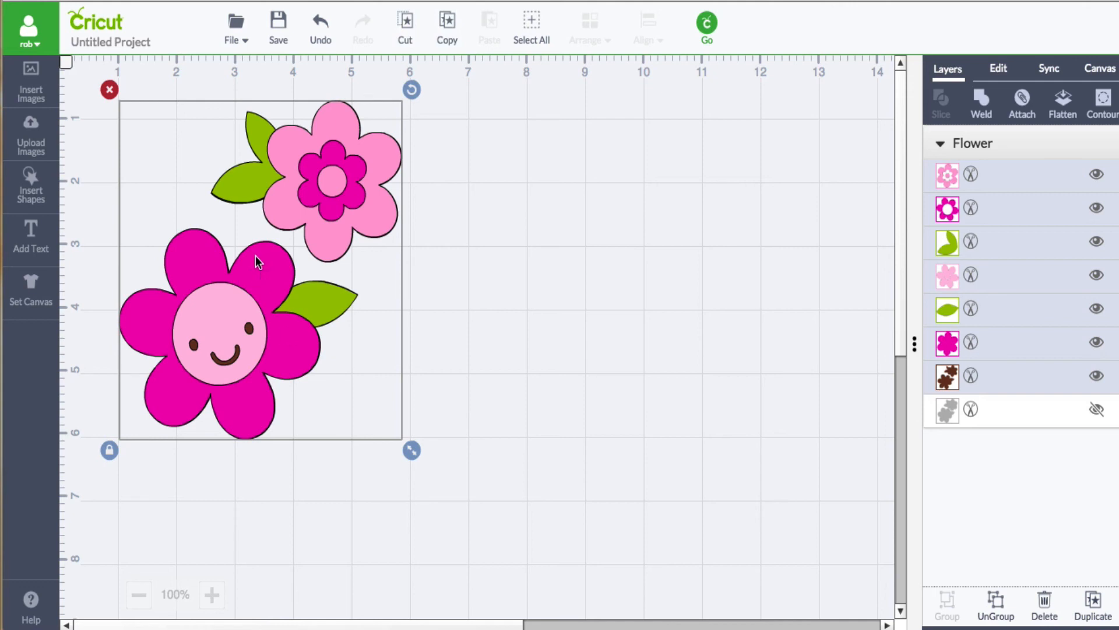
pyautogui.rightClick(257, 255)
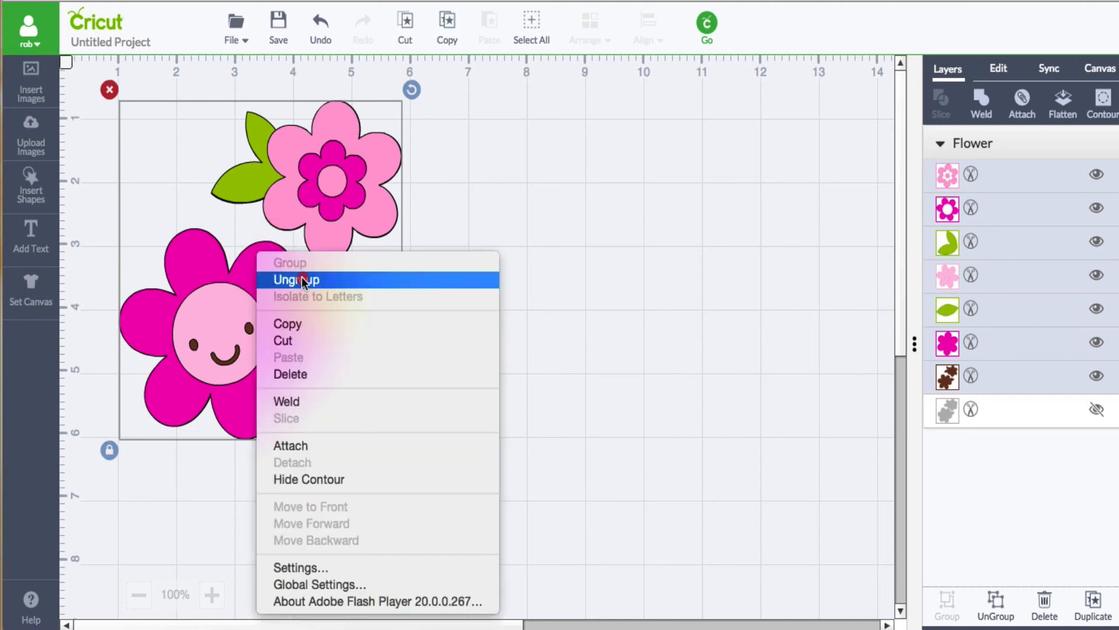
pyautogui.click(303, 280)
# Check that pieces of both flowers can be selected individually on the canvas, ending with the smiling flower's petals selected.
pyautogui.click(272, 271)
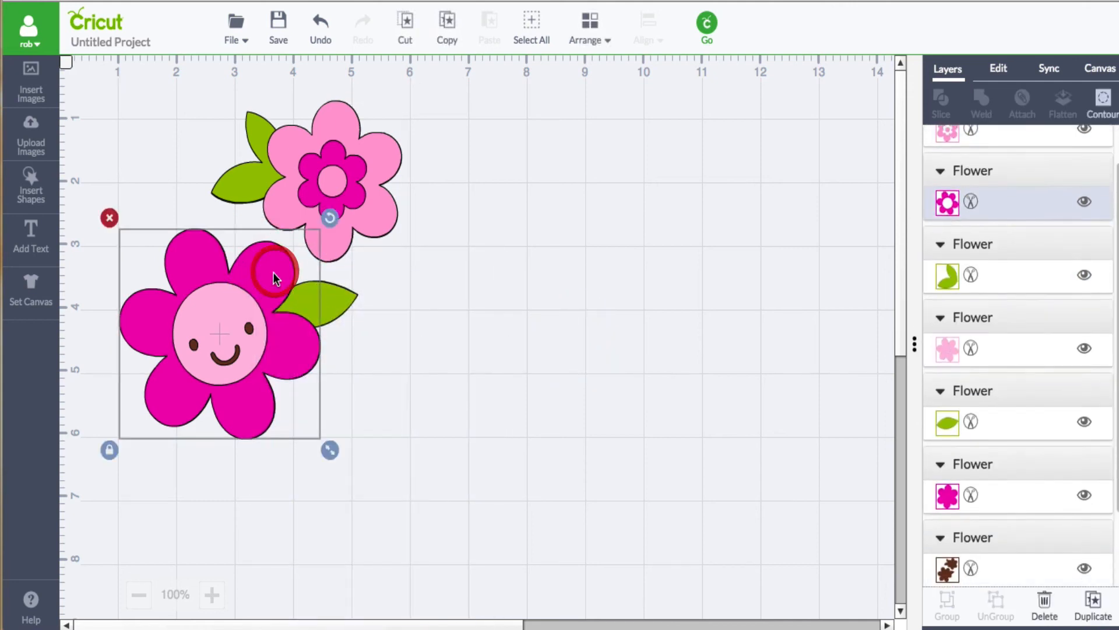
pyautogui.click(341, 297)
pyautogui.click(355, 215)
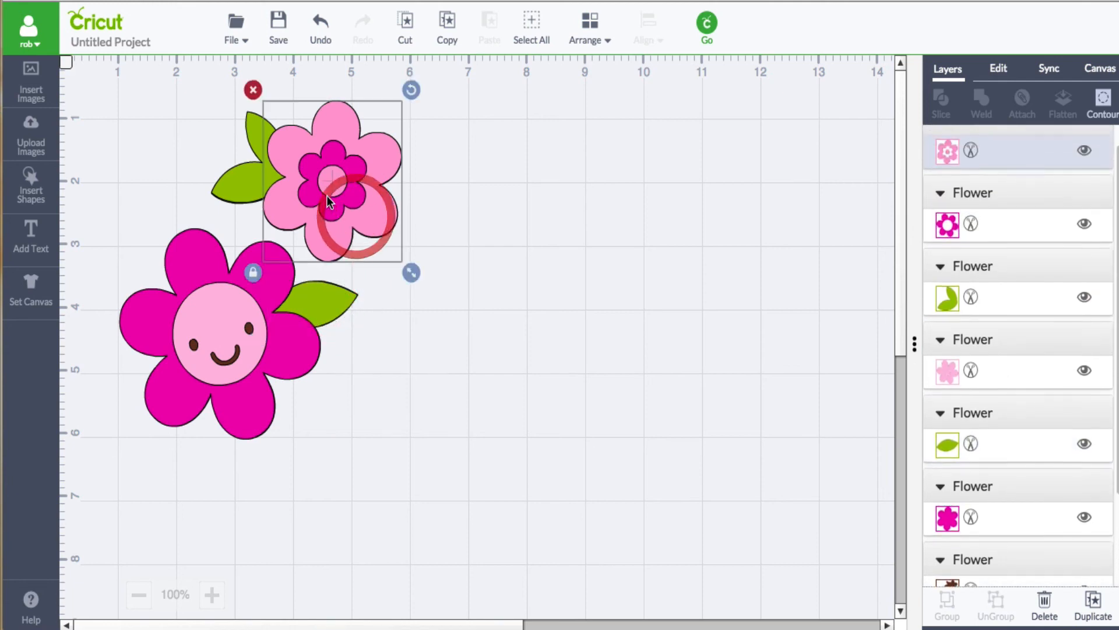
pyautogui.click(310, 348)
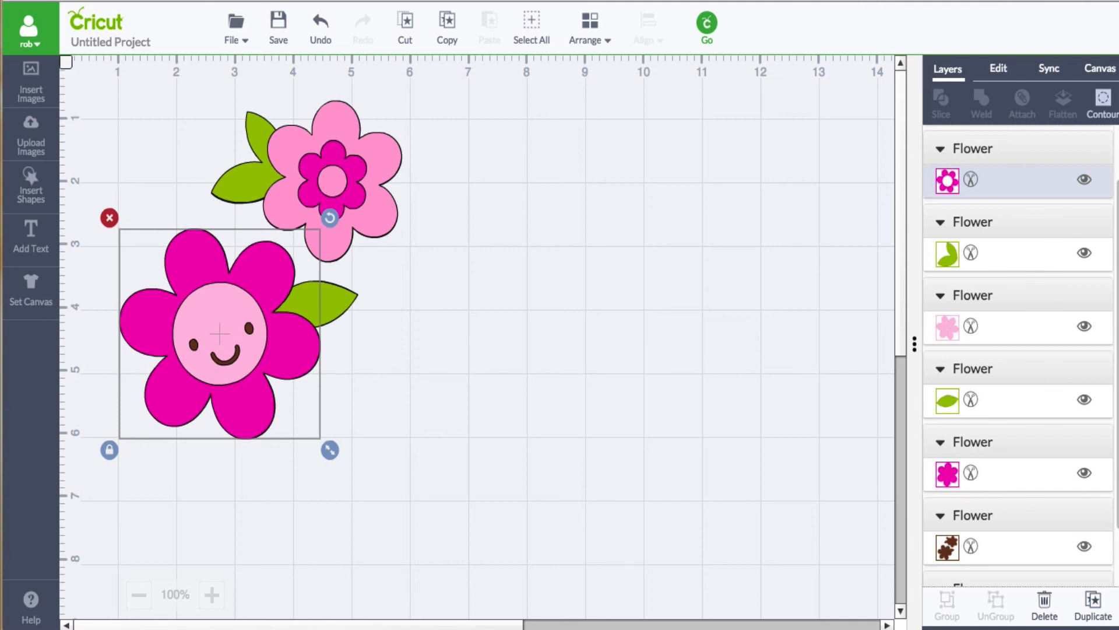
# Preview the smiling flower's petal layer as Write, Score and Print, and return its line type to Cut.
pyautogui.click(950, 182)
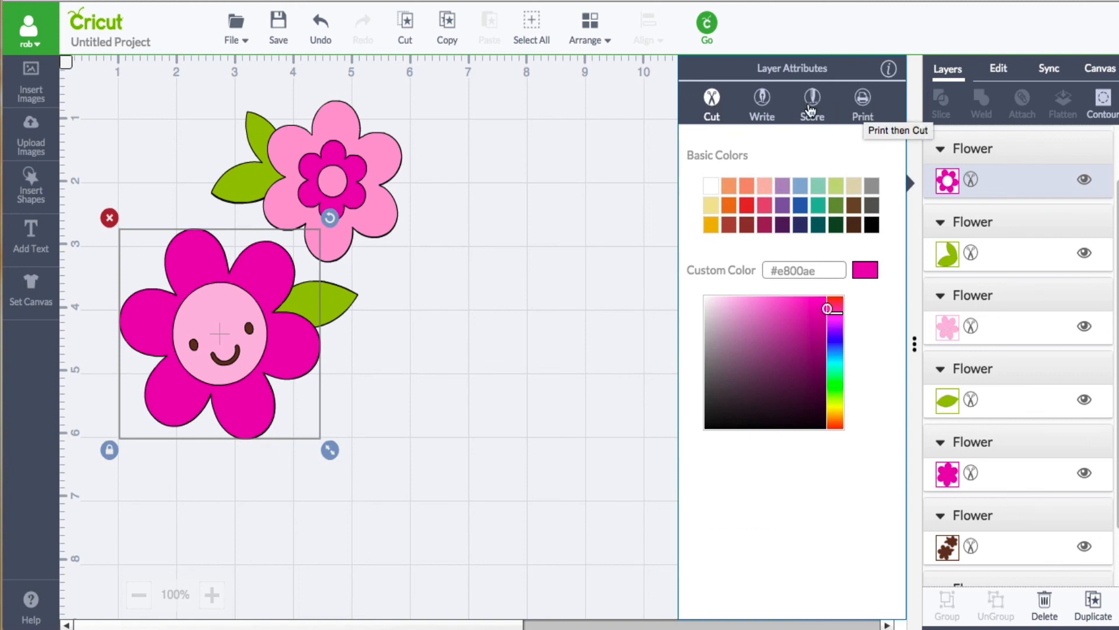
pyautogui.click(761, 99)
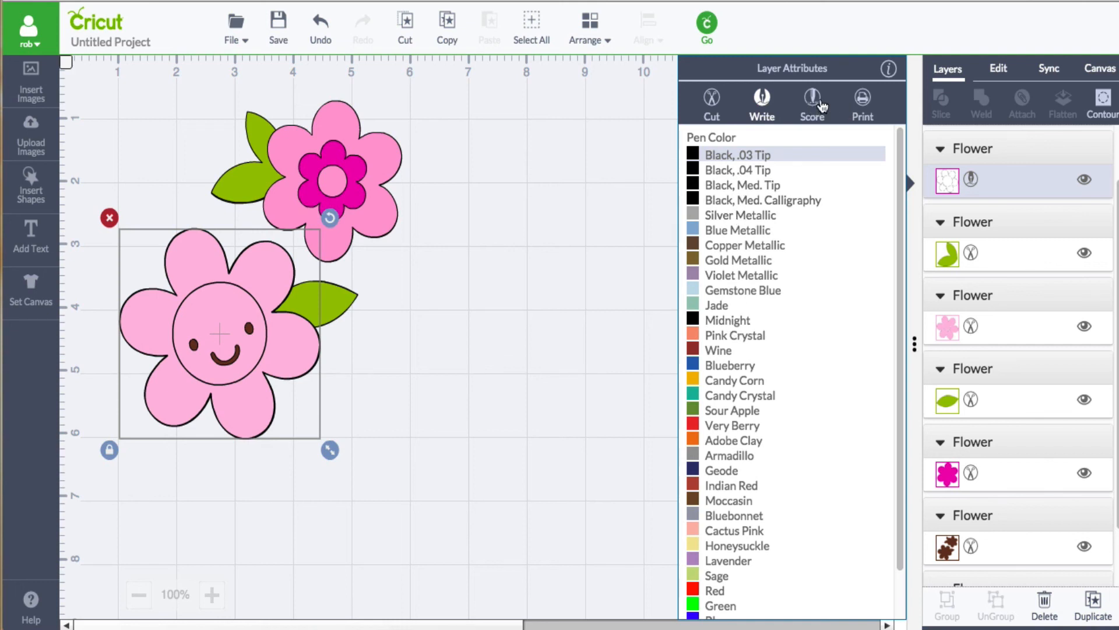
pyautogui.click(815, 100)
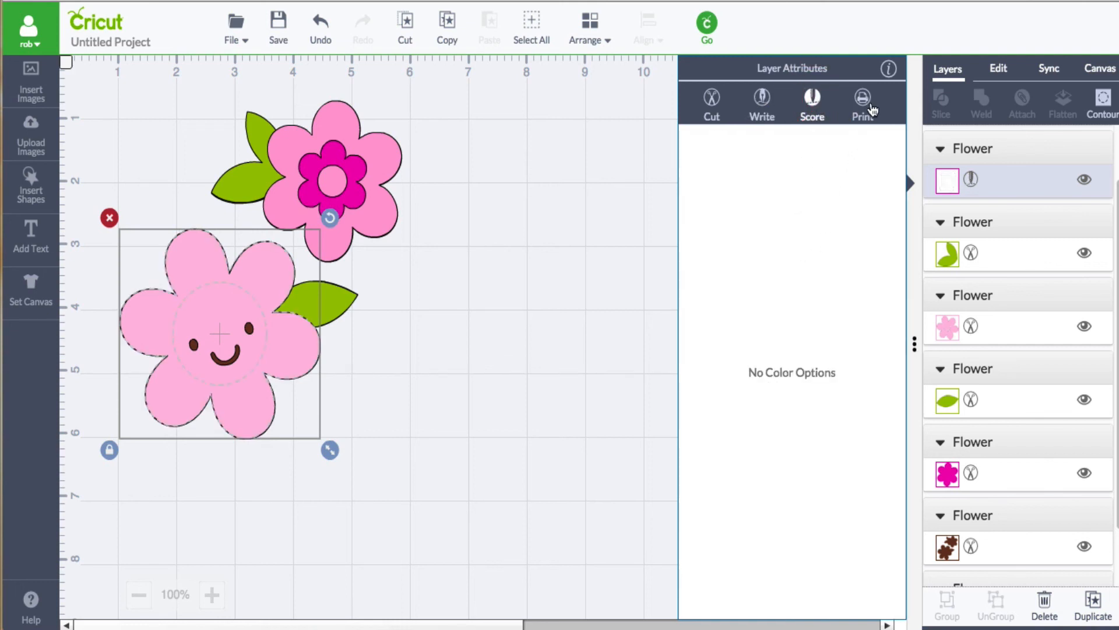
pyautogui.click(864, 99)
pyautogui.click(708, 97)
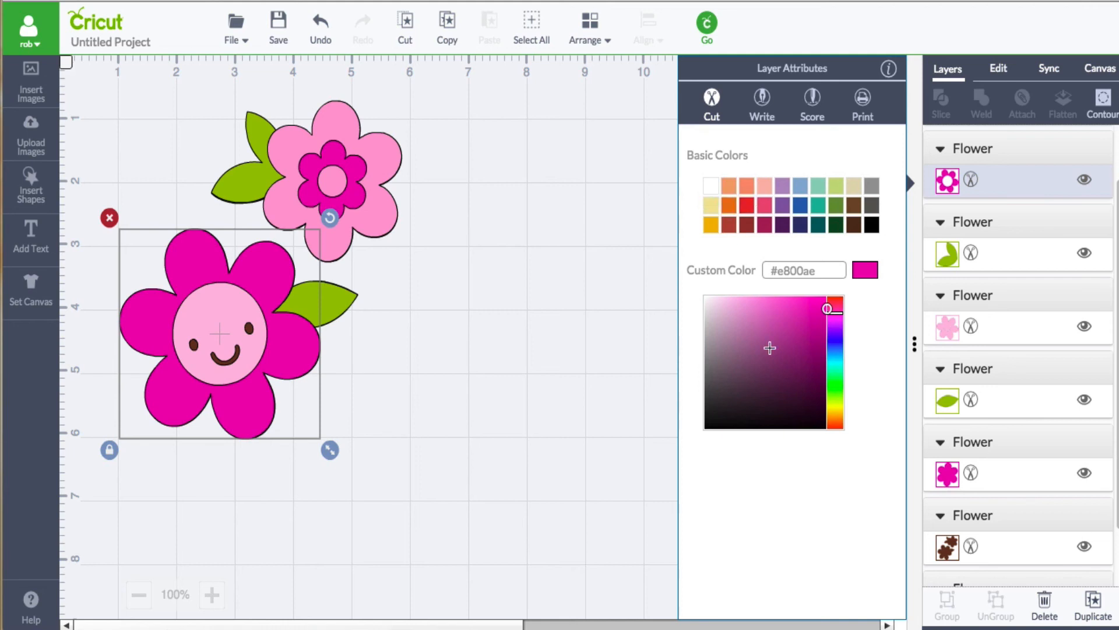
# Recolor the smiling flower's petals from the yellow-orange basic color to a darker custom gold, #e0a81b.
pyautogui.click(711, 227)
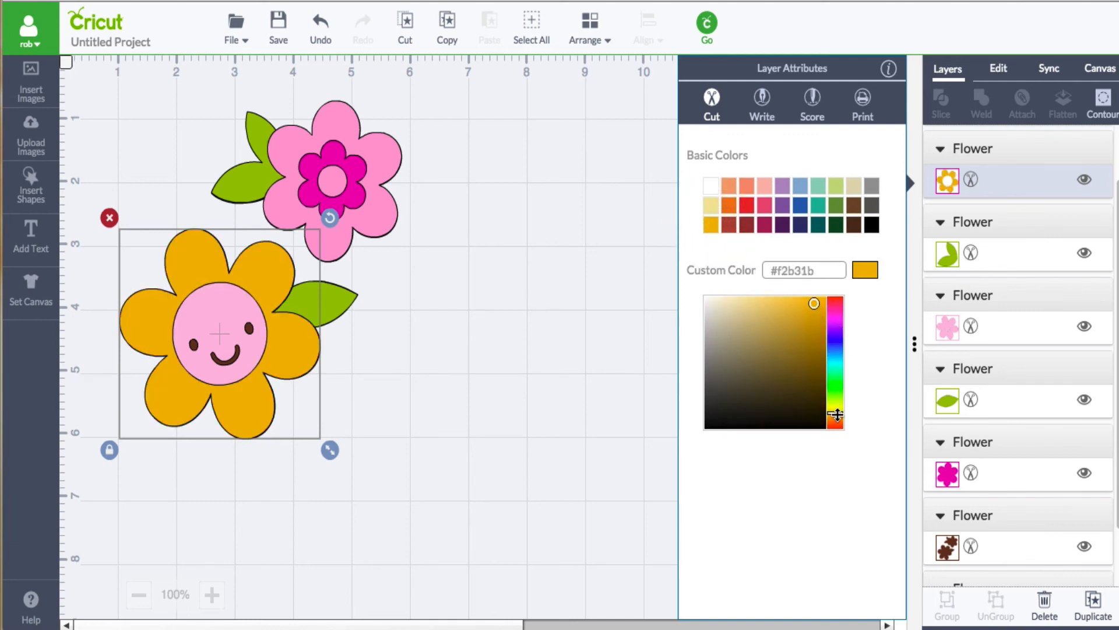
pyautogui.moveTo(837, 414); pyautogui.dragTo(837, 416)
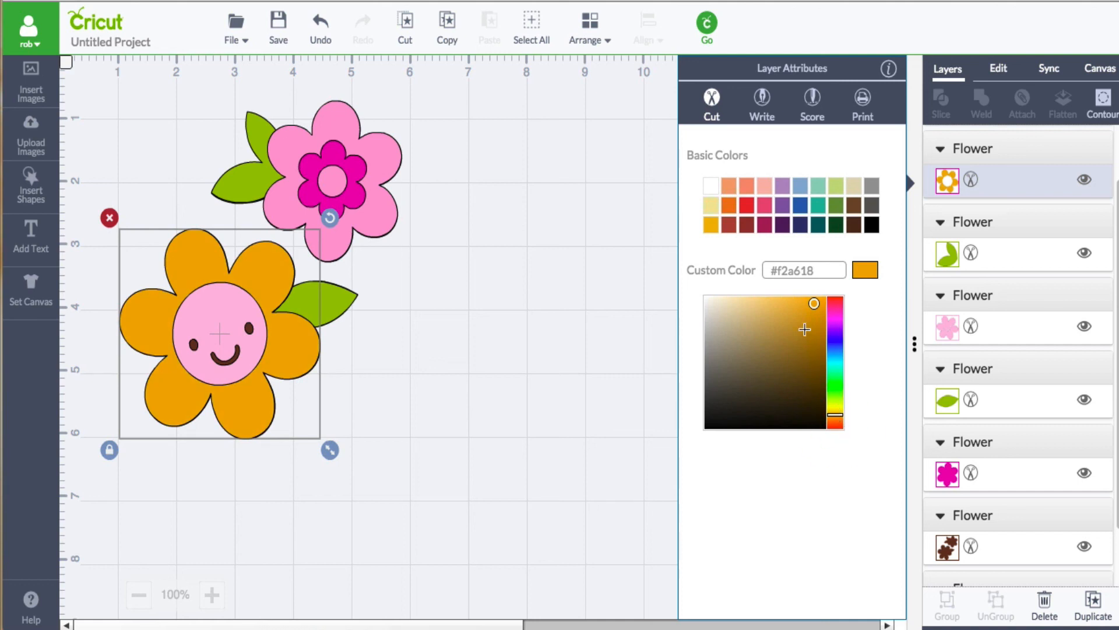
pyautogui.click(807, 304)
pyautogui.moveTo(807, 305)
pyautogui.mouseDown()
pyautogui.moveTo(787, 309)
pyautogui.moveTo(812, 313)
pyautogui.mouseUp()
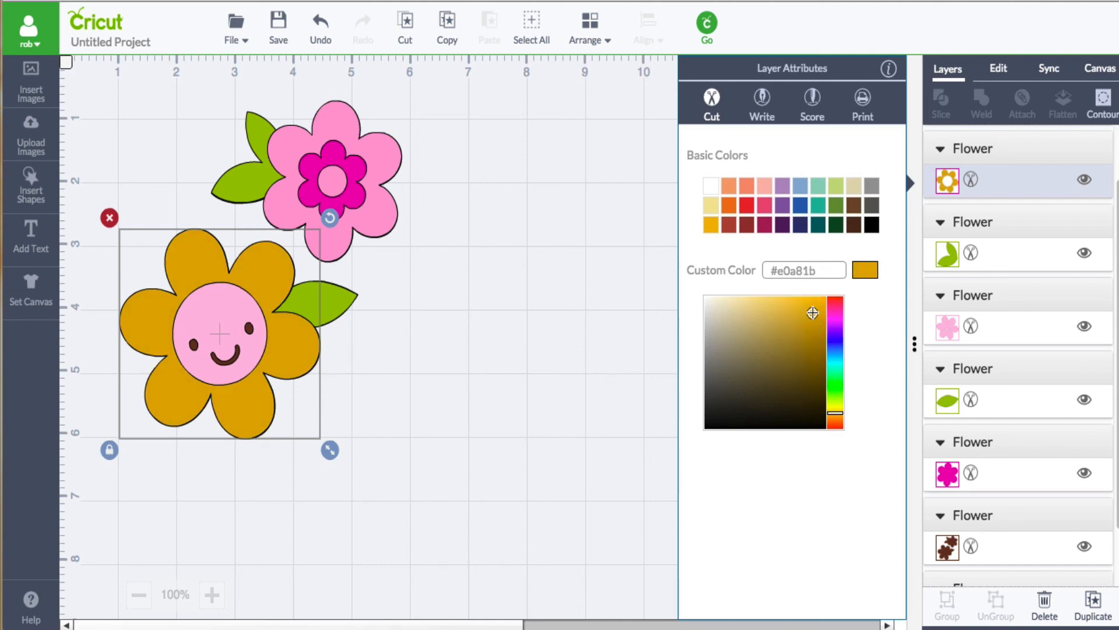
pyautogui.click(639, 395)
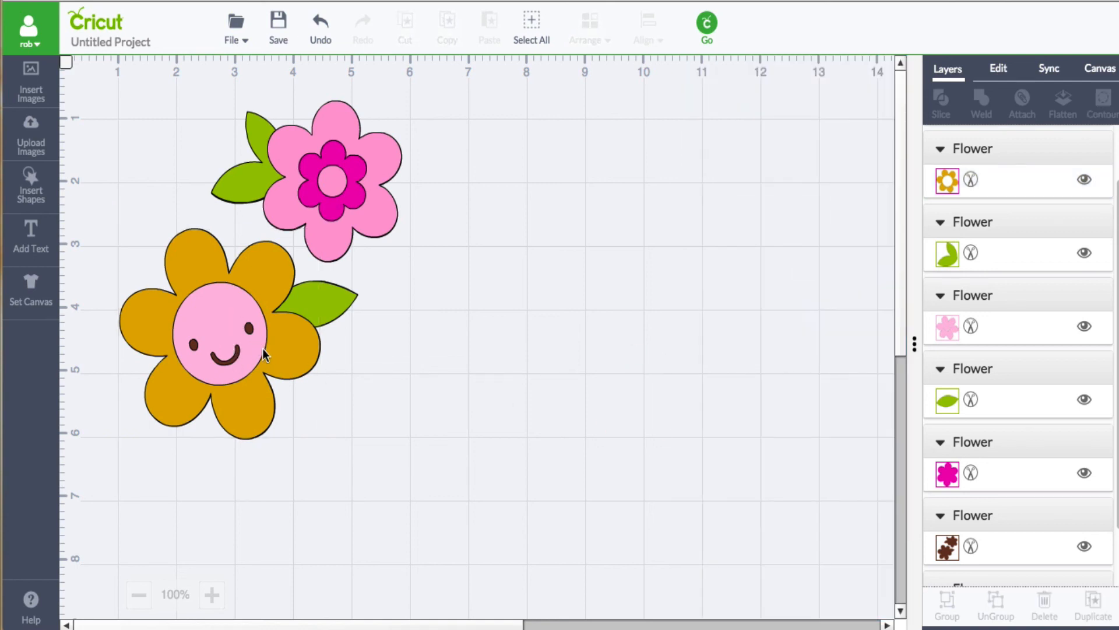
# Identify the layer that forms the smiling flower's face by repeatedly hiding and showing the light pink flower layer.
pyautogui.click(243, 328)
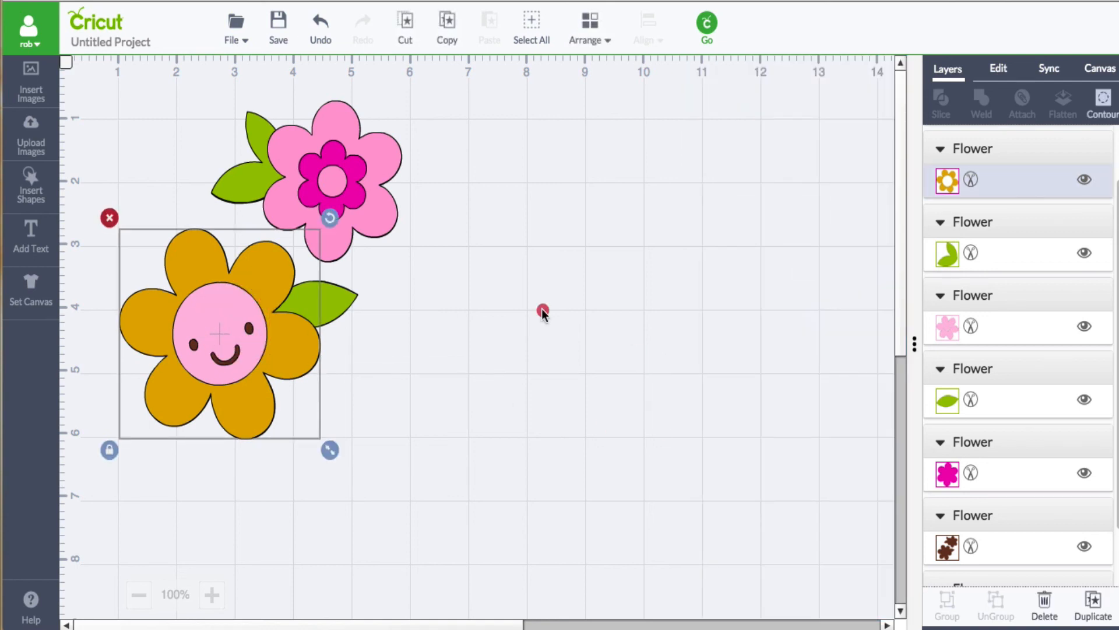
pyautogui.click(542, 312)
pyautogui.click(237, 314)
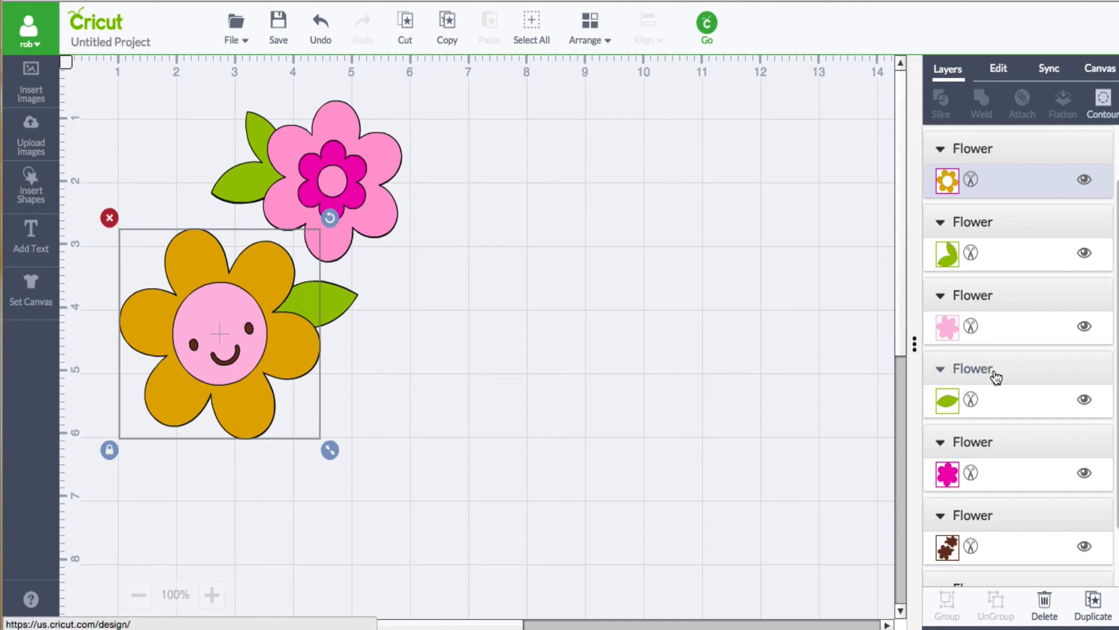
pyautogui.scroll(-1, 992, 370)
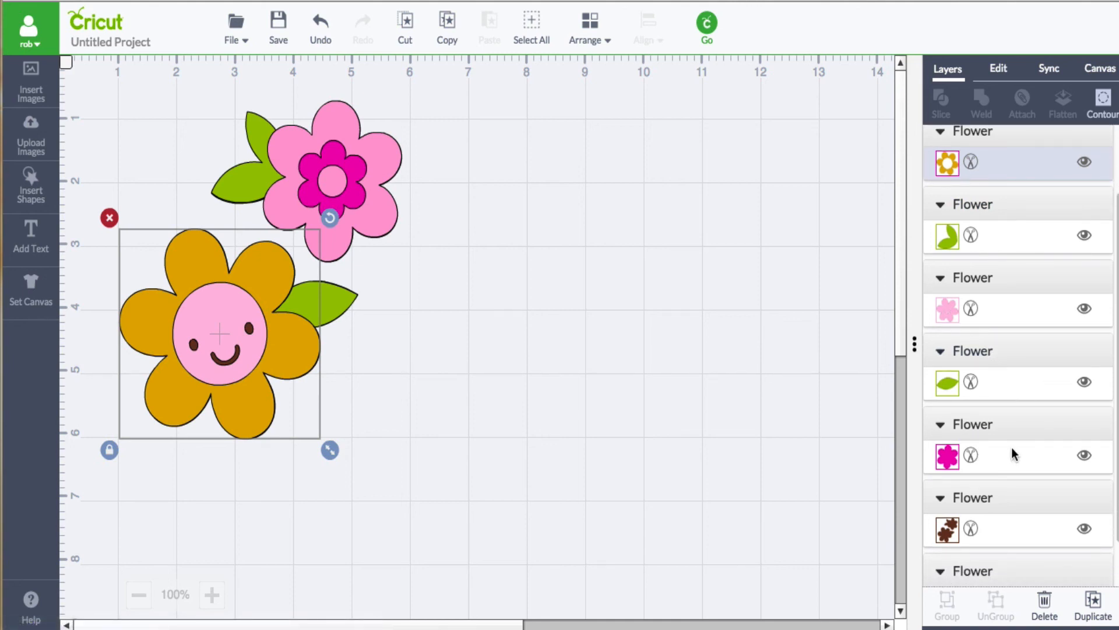
pyautogui.click(1084, 311)
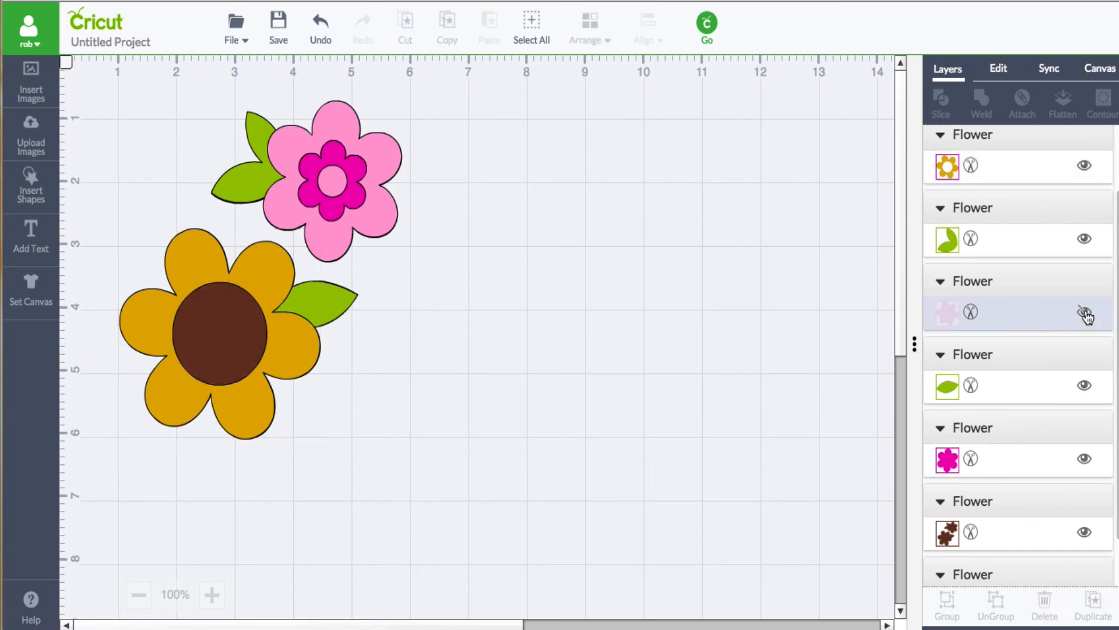
pyautogui.click(1084, 312)
pyautogui.click(1084, 312)
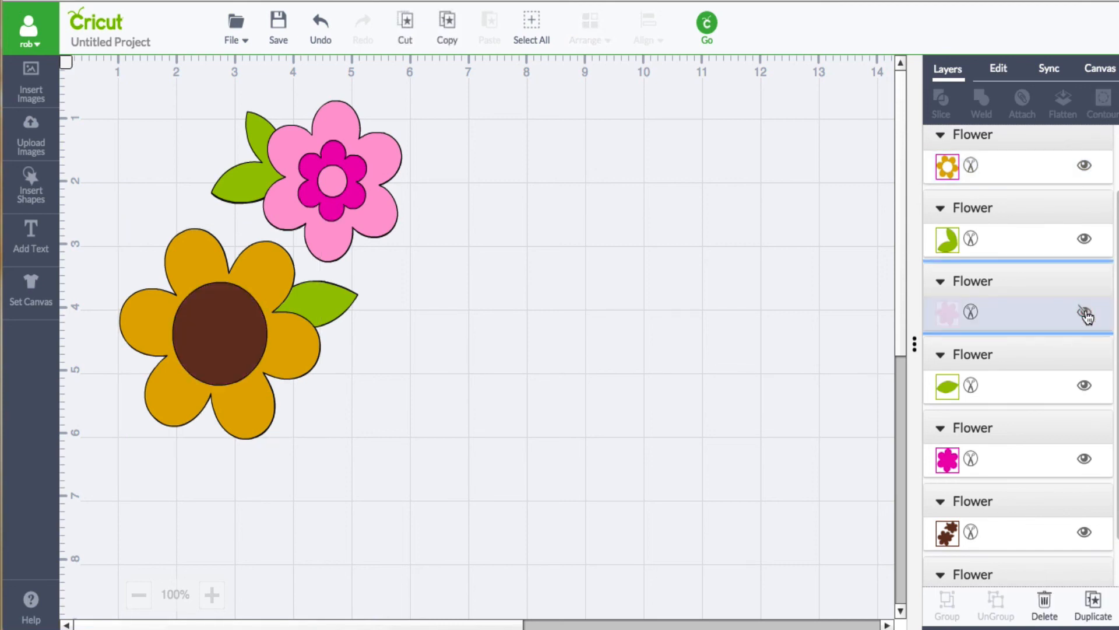
pyautogui.click(1084, 312)
pyautogui.click(1085, 312)
pyautogui.click(1084, 312)
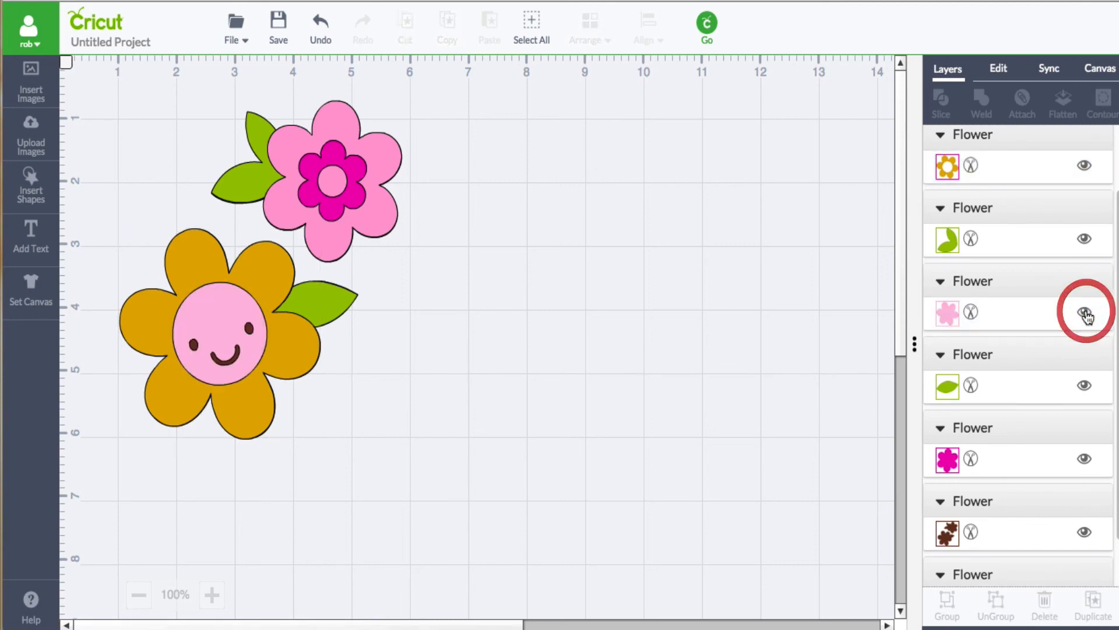
# Try blue, Candy Crystal and Indian Red on the smiling flower's face layer, and set its color to light orange #f39f73.
pyautogui.click(948, 313)
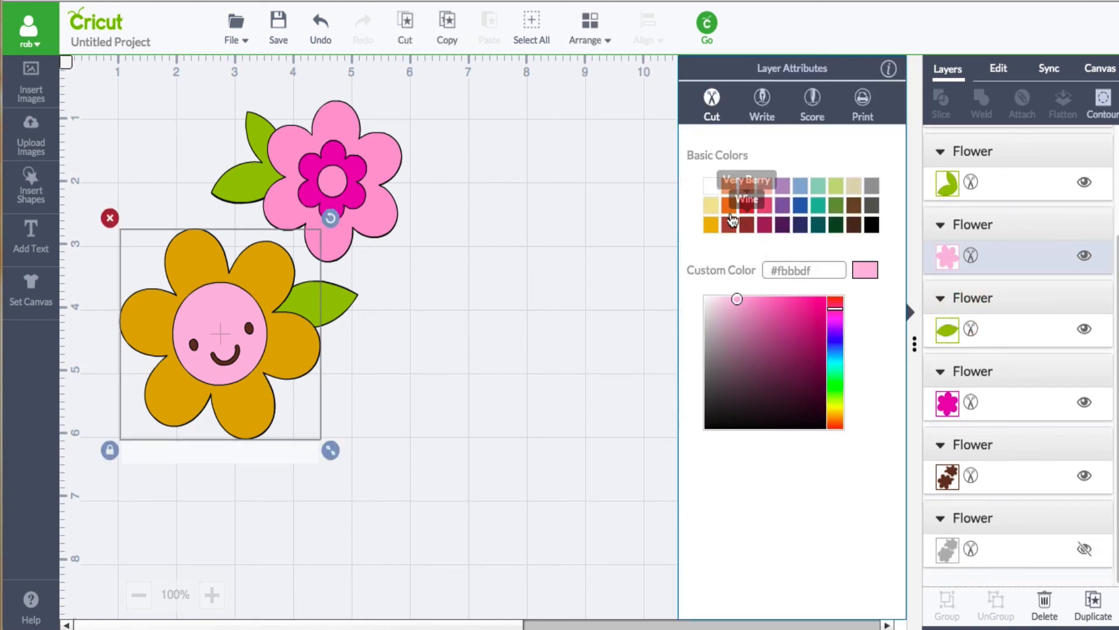
pyautogui.click(804, 207)
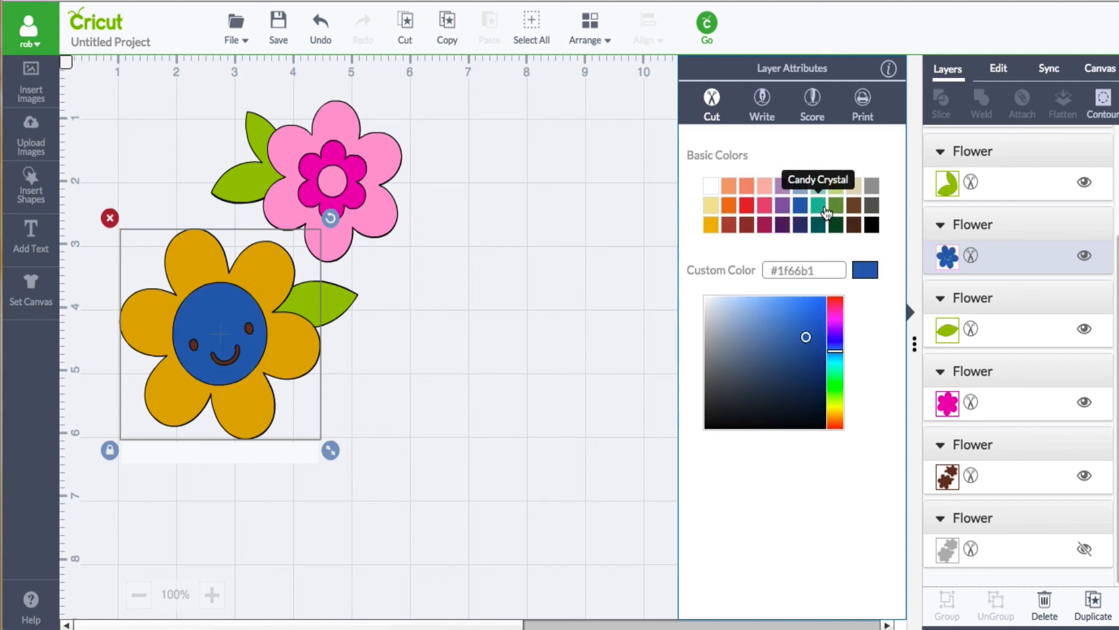
pyautogui.click(818, 205)
pyautogui.click(747, 205)
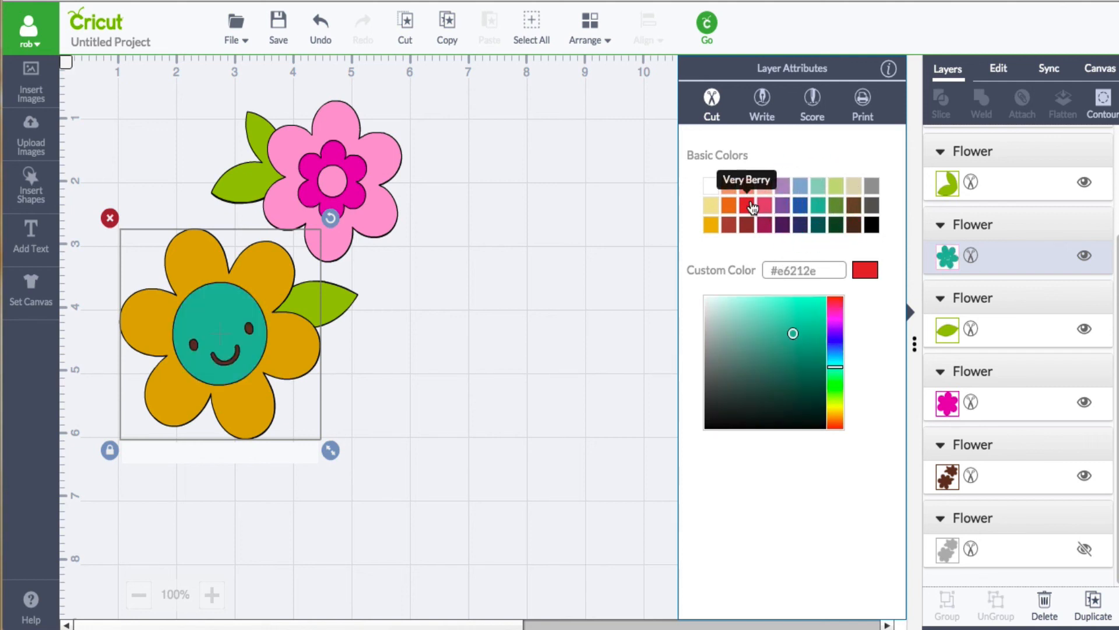
pyautogui.click(727, 228)
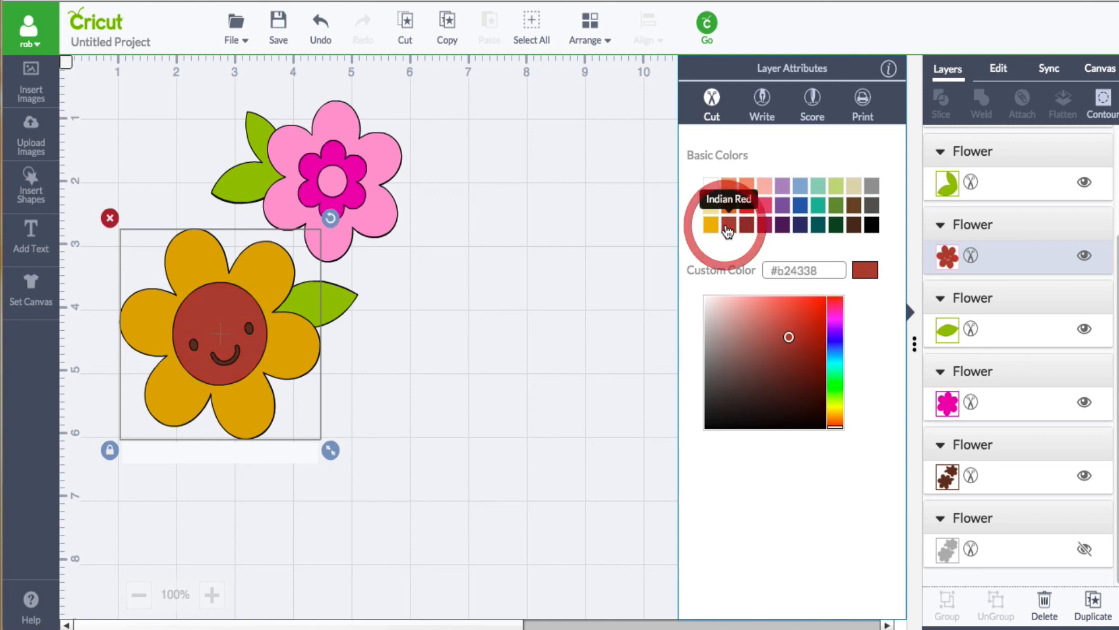
pyautogui.click(733, 188)
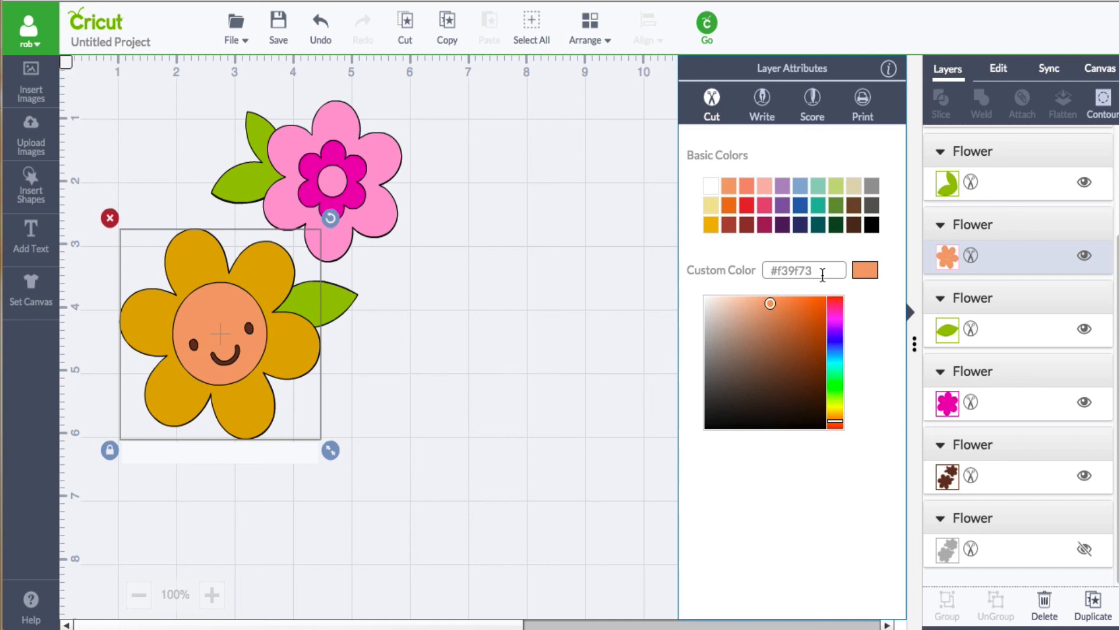
# Examine the face layer's custom color hex code by highlighting it, and leave it as is.
pyautogui.moveTo(819, 274); pyautogui.dragTo(729, 275)
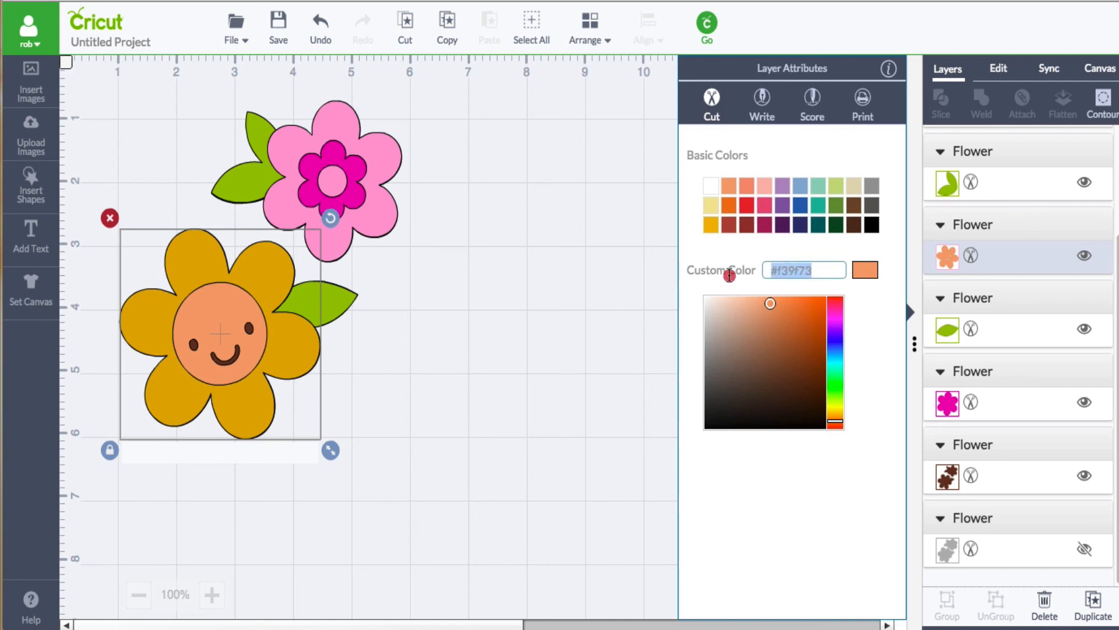
pyautogui.press('Right')
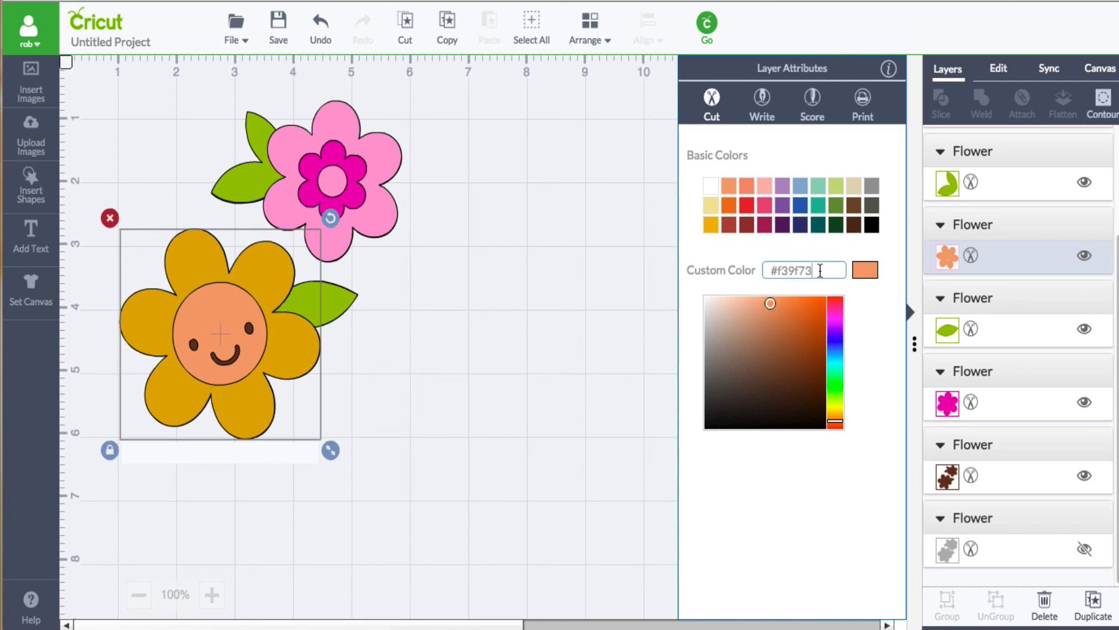
pyautogui.moveTo(816, 270); pyautogui.dragTo(753, 271)
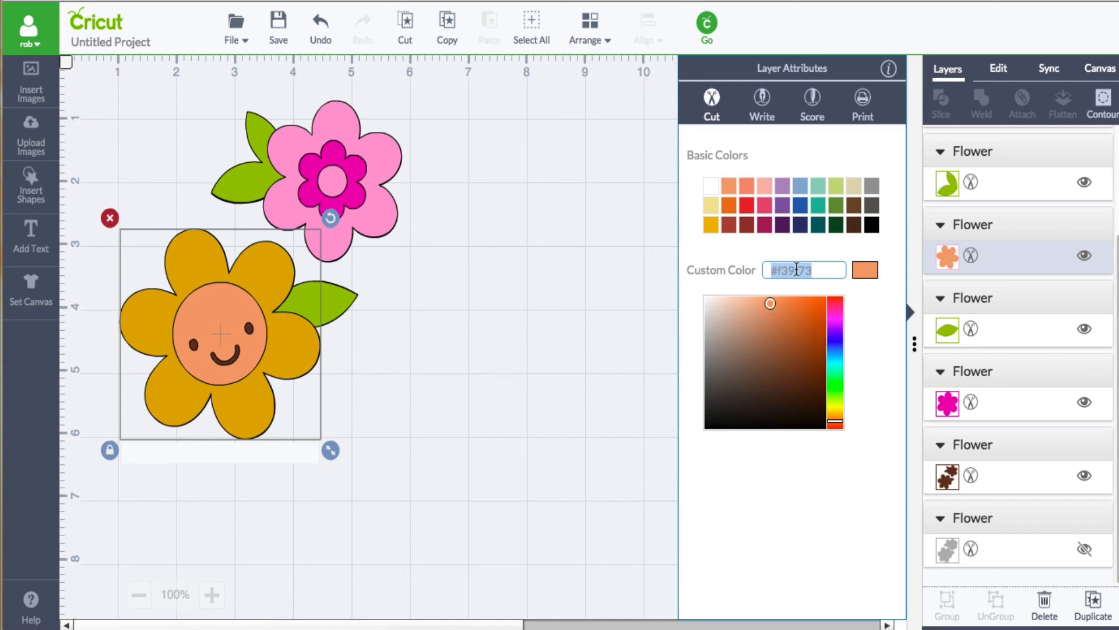
pyautogui.click(634, 386)
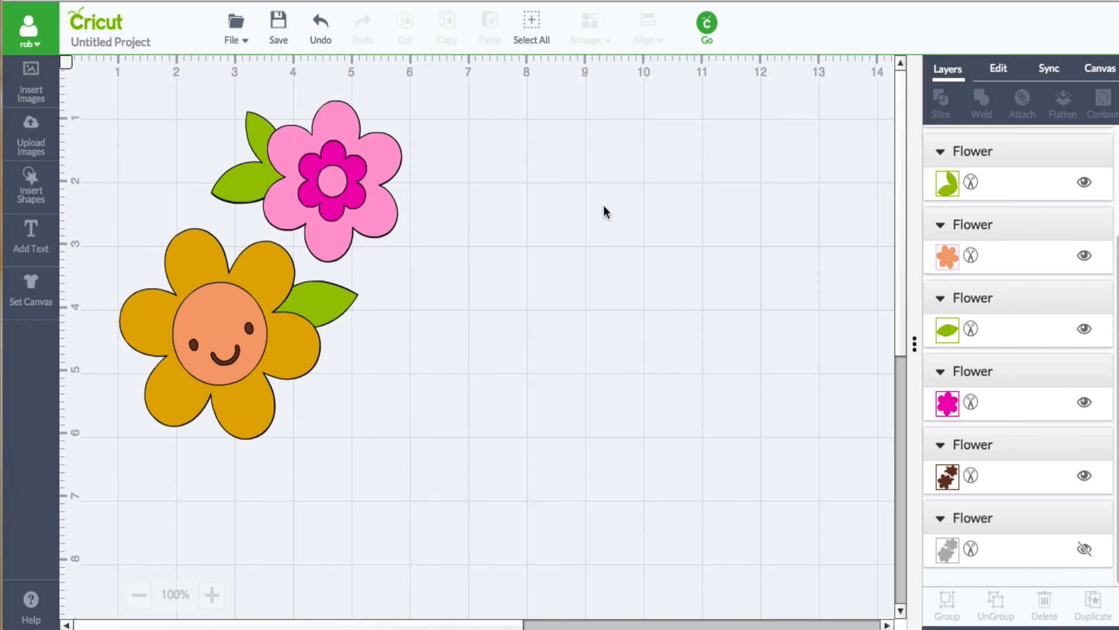
# Examine the color attributes of the pink flower's magenta inner layer, and leave them as they are.
pyautogui.click(969, 403)
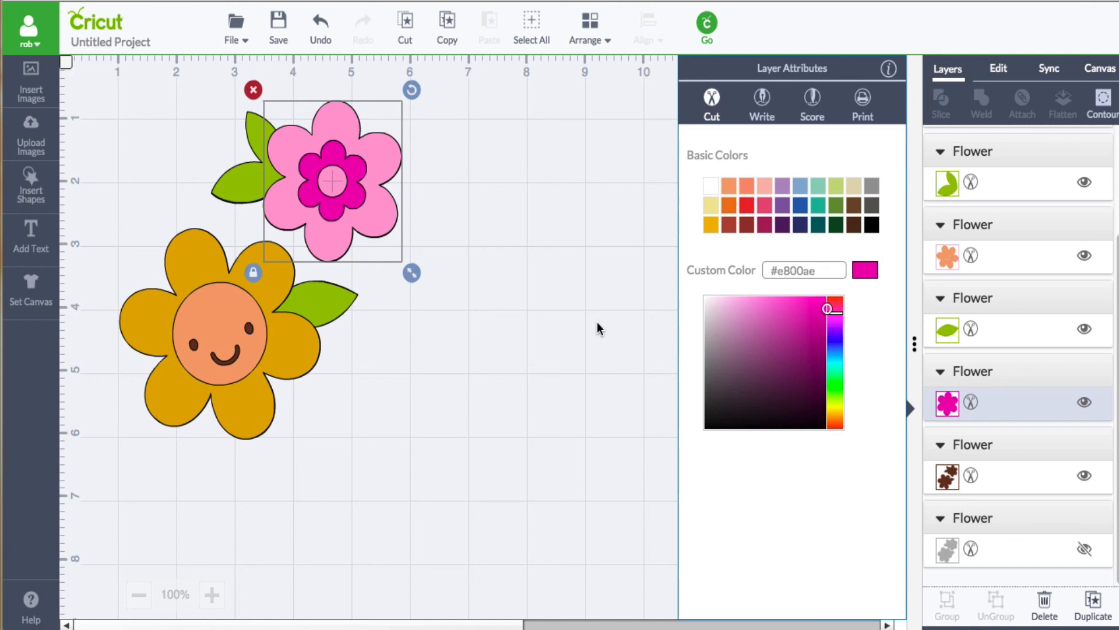
pyautogui.click(484, 396)
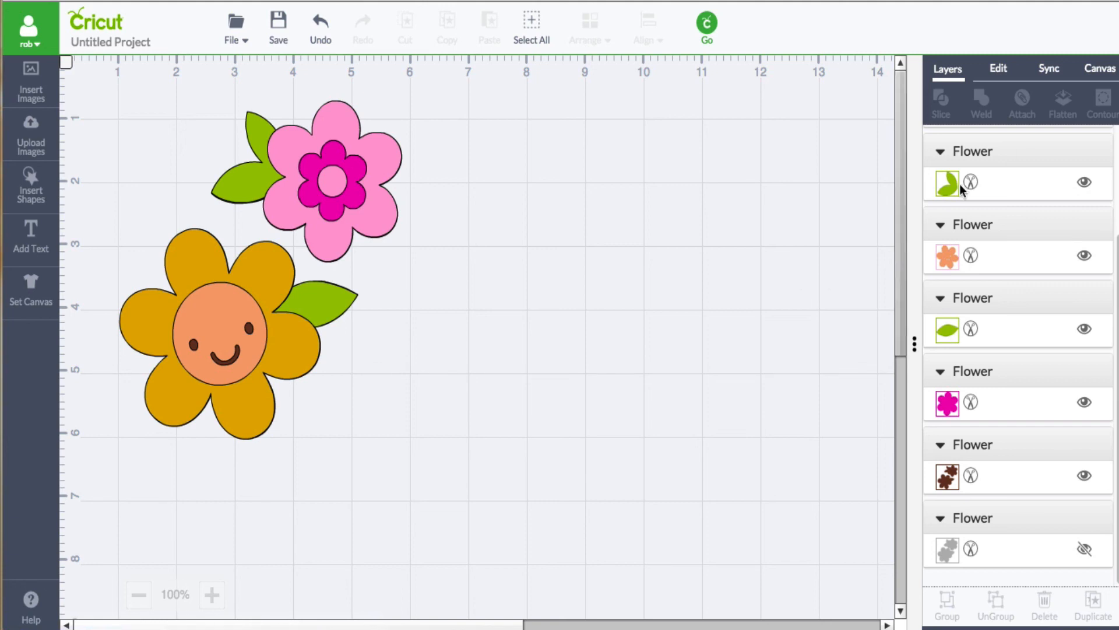
# Try syncing the magenta layer to the gold petals' color and the light pink layer to the face's orange, and undo both syncs.
pyautogui.click(1049, 69)
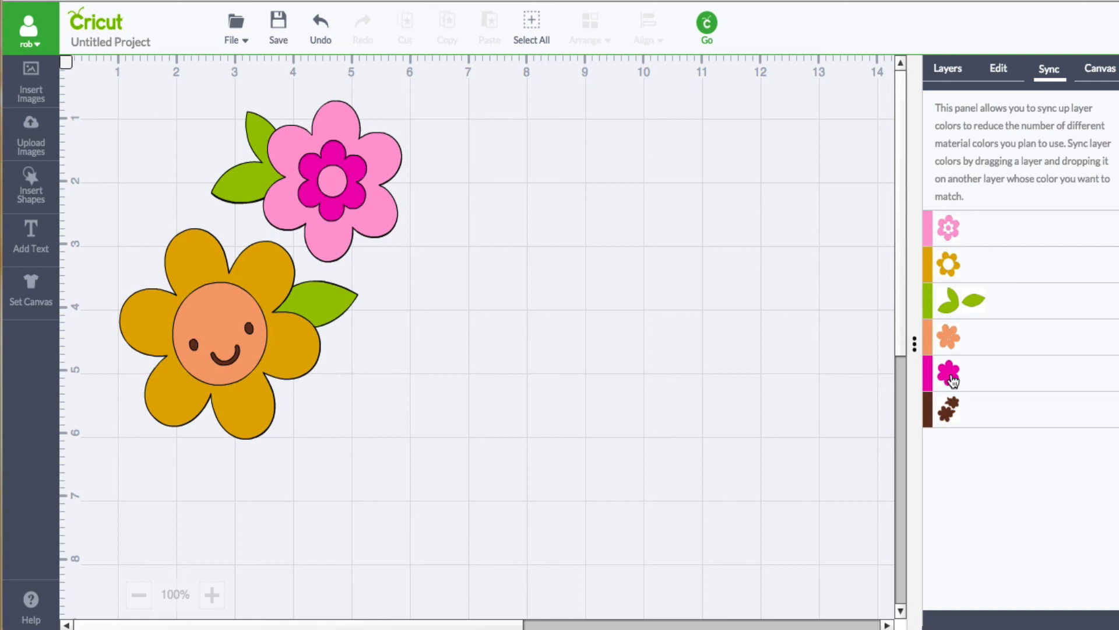
pyautogui.moveTo(952, 377); pyautogui.dragTo(1013, 267)
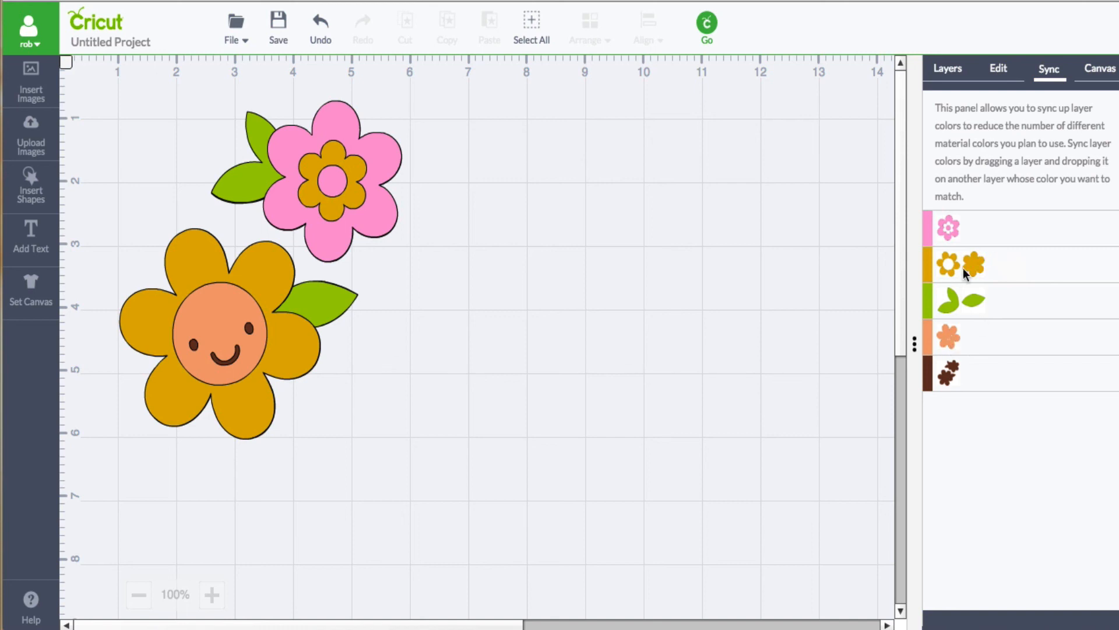
pyautogui.moveTo(952, 229); pyautogui.dragTo(1026, 336)
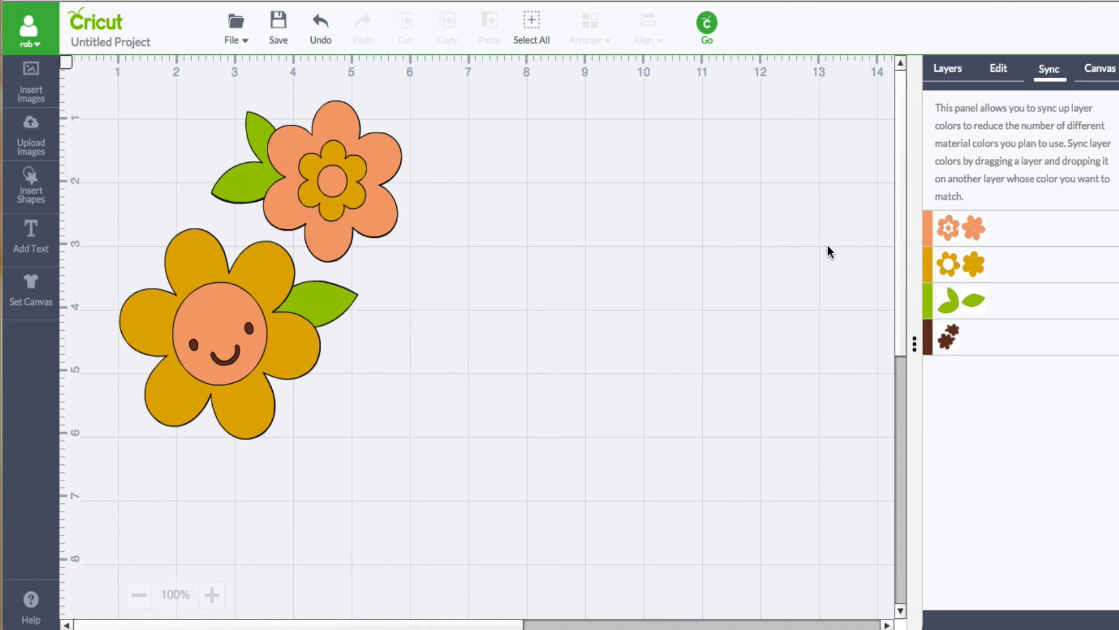
pyautogui.click(321, 27)
pyautogui.click(320, 26)
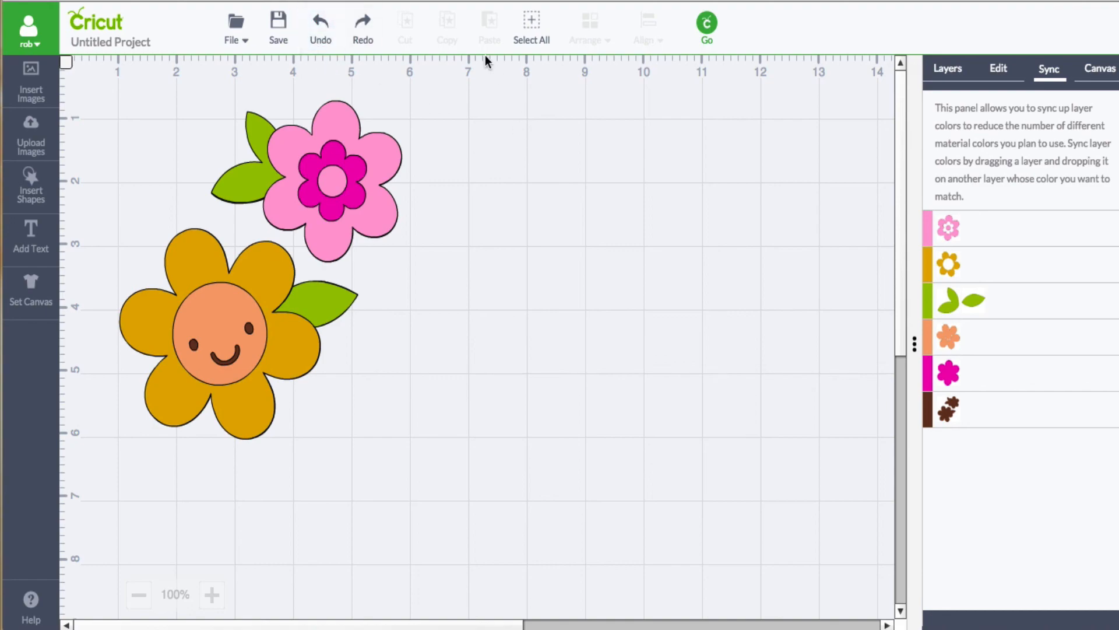
# Preview the cutting mats for the unsynced design, looking through the colored mats, and return to the canvas.
pyautogui.click(706, 25)
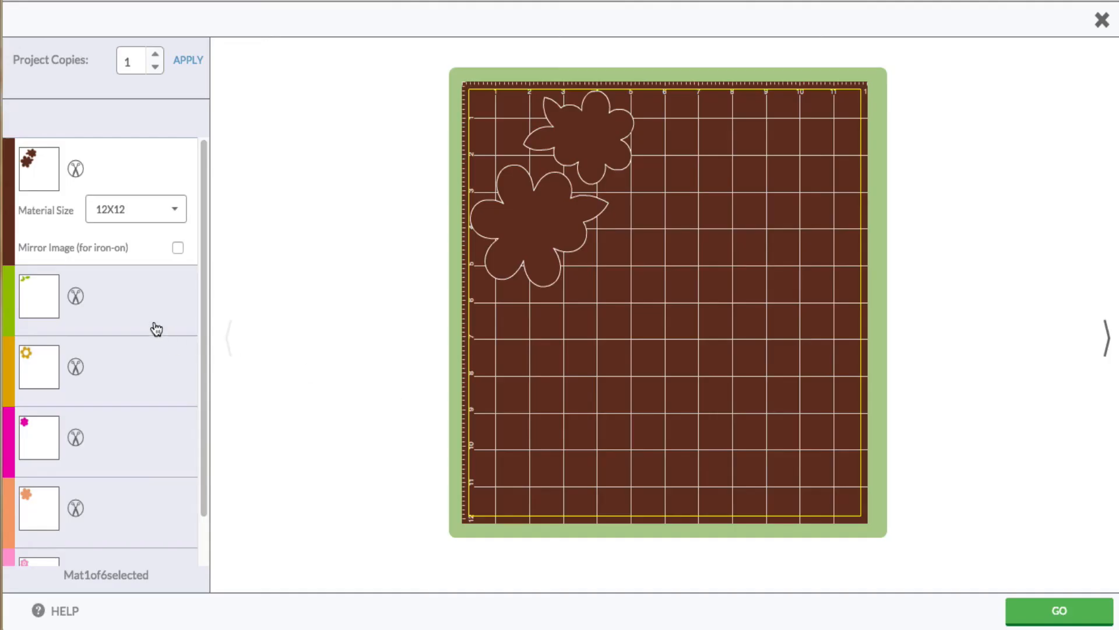
pyautogui.click(134, 302)
pyautogui.click(137, 377)
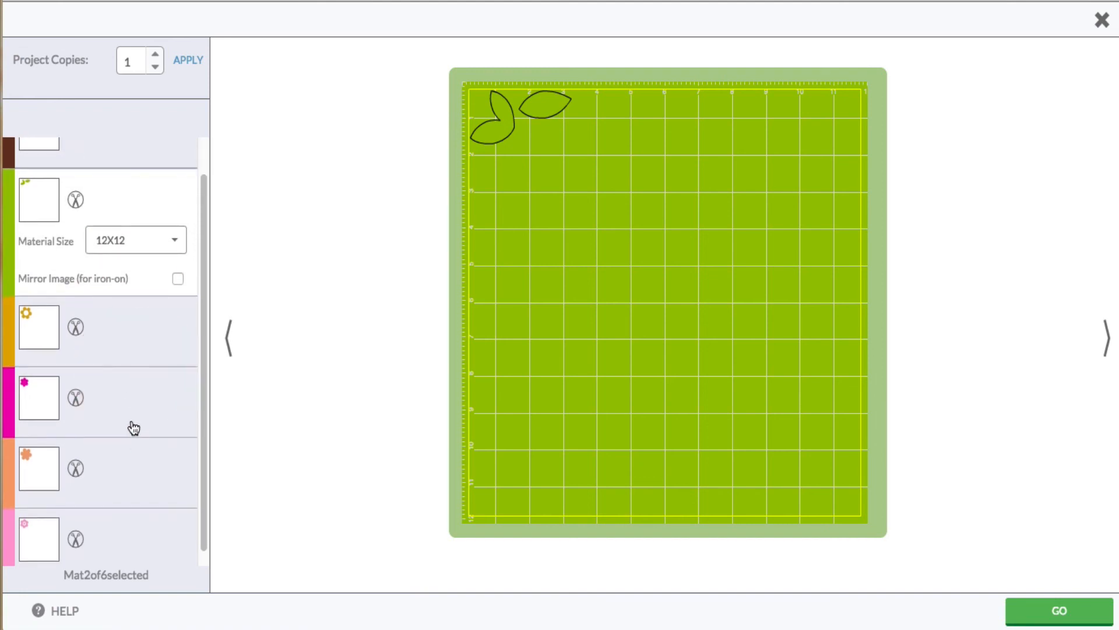
pyautogui.click(132, 423)
pyautogui.click(133, 449)
pyautogui.click(134, 509)
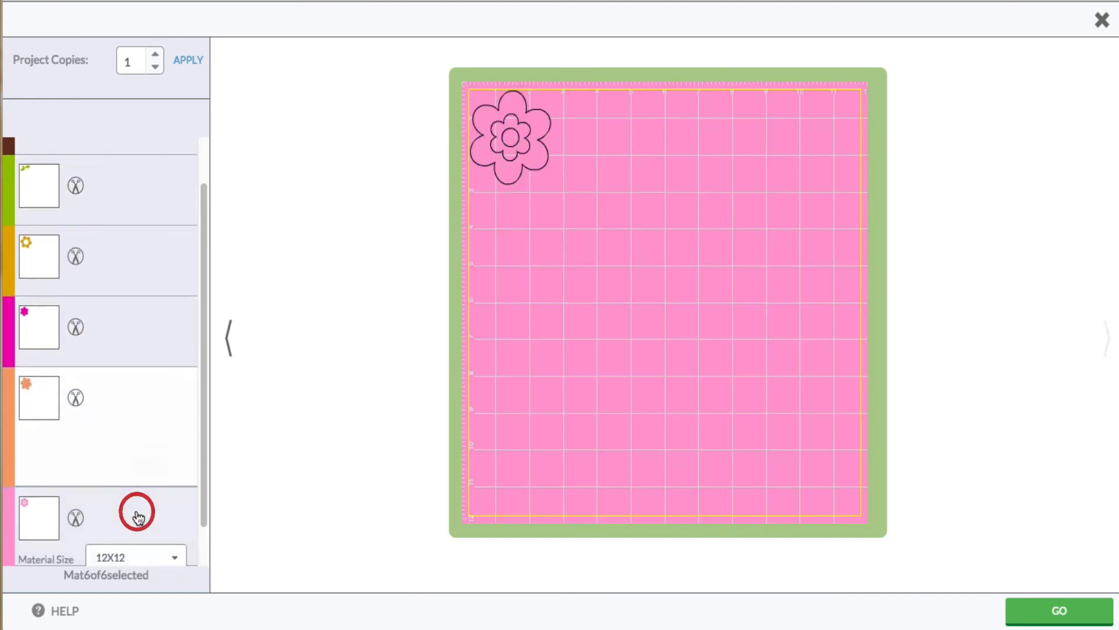
pyautogui.click(1102, 19)
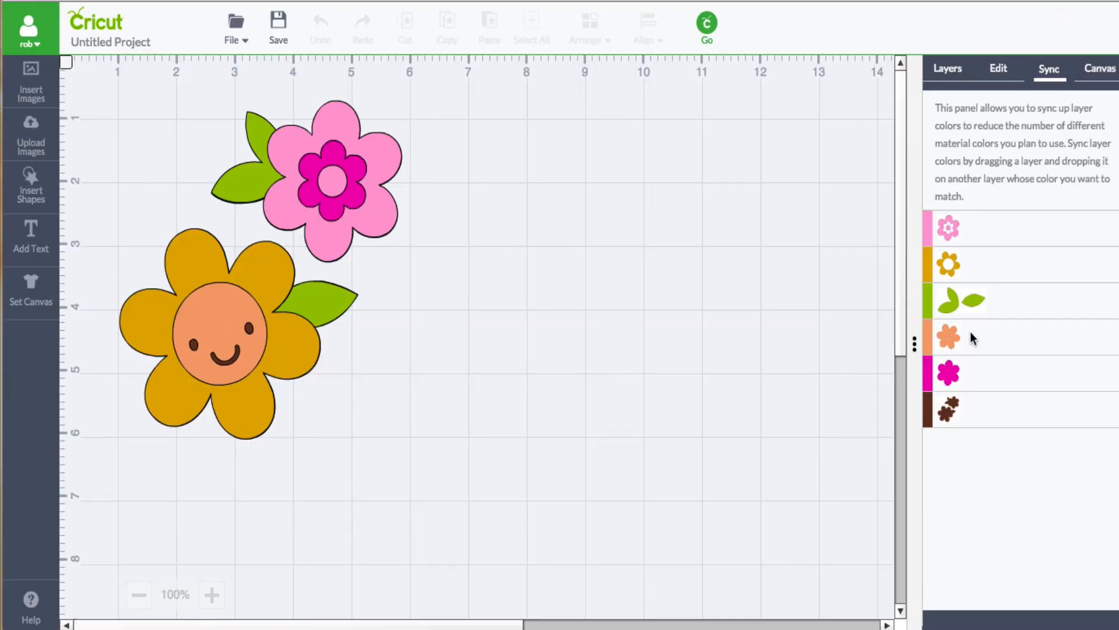
# Sync the magenta layer to the smiling flower's gold petal color and the light pink layer to its orange face color.
pyautogui.moveTo(950, 377); pyautogui.dragTo(1020, 270)
pyautogui.moveTo(949, 232); pyautogui.dragTo(999, 345)
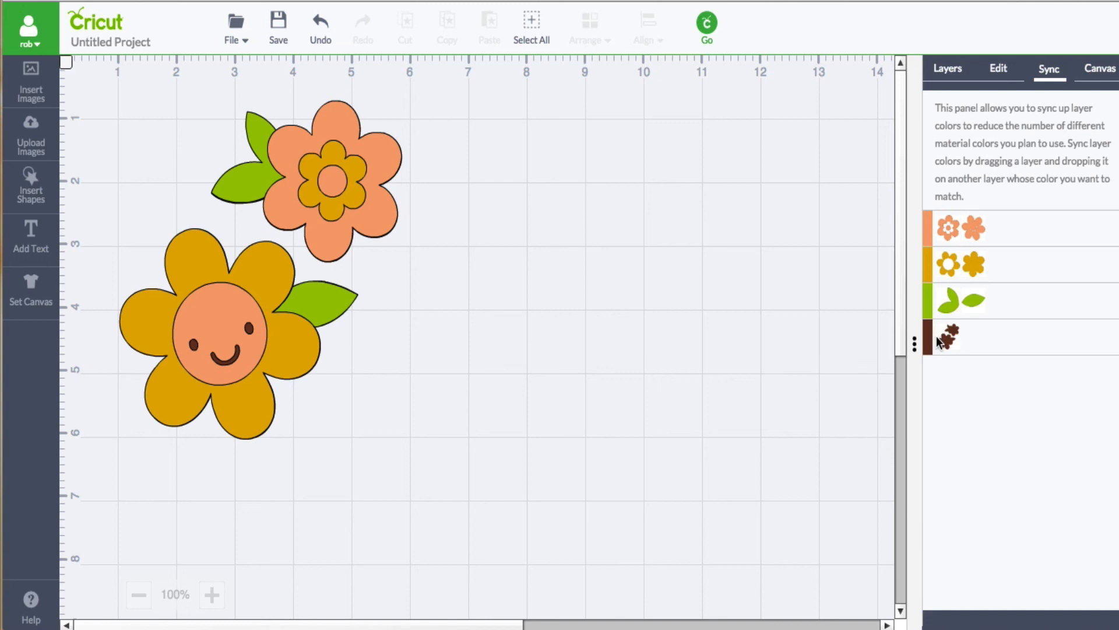
pyautogui.moveTo(934, 342)
pyautogui.mouseDown()
pyautogui.moveTo(930, 236)
pyautogui.moveTo(936, 335)
pyautogui.mouseUp()
# Preview the cutting mats for the color-synced design, and return to the canvas with the layer list displayed.
pyautogui.click(708, 25)
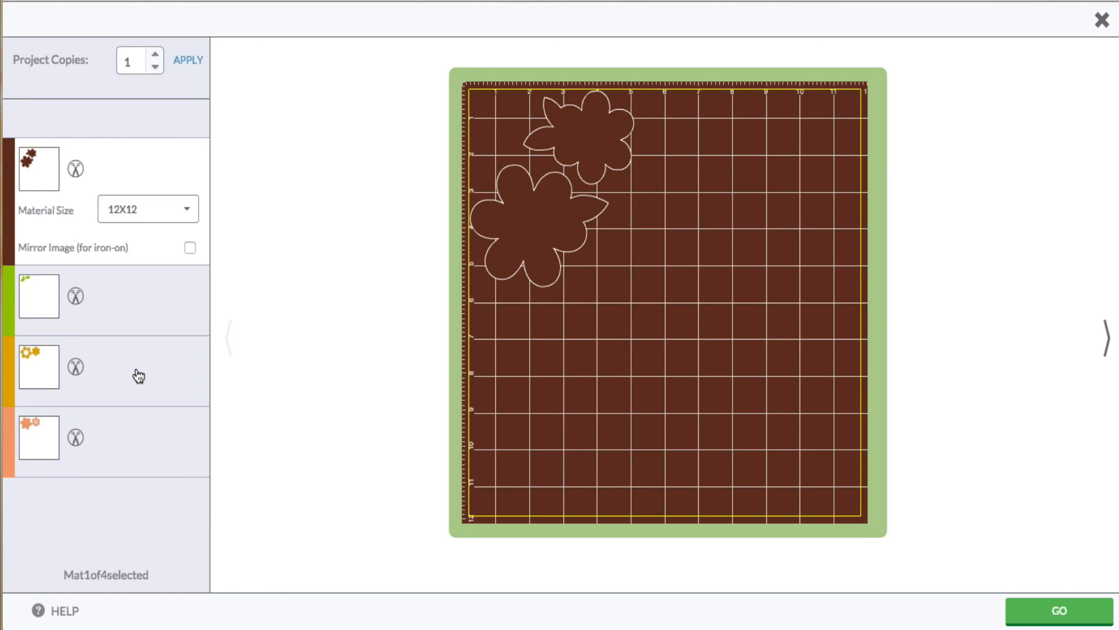
pyautogui.click(1102, 20)
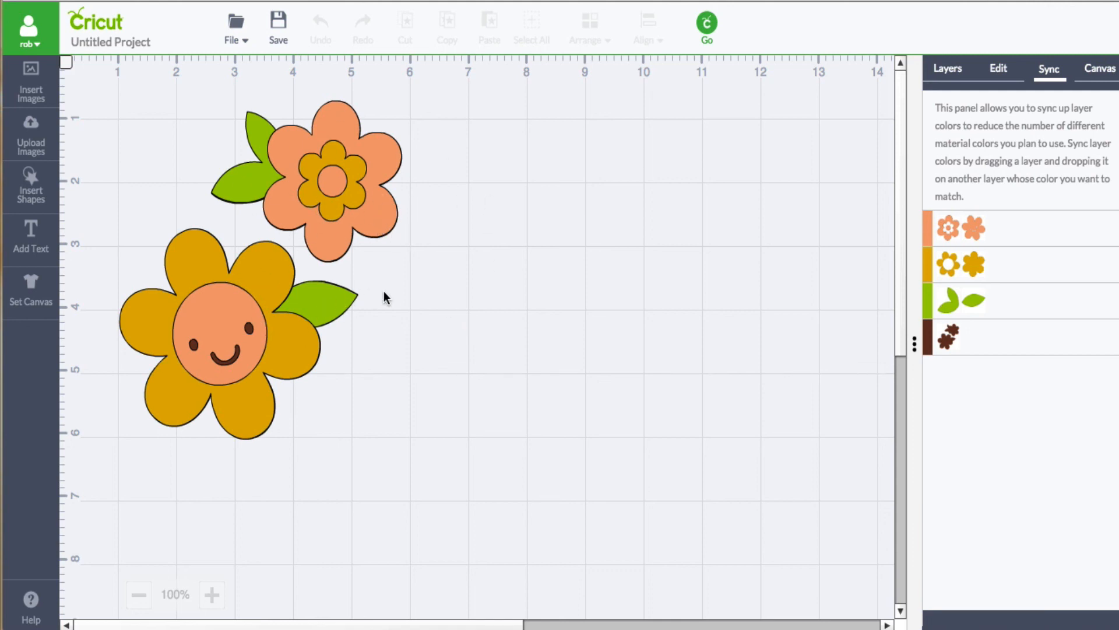
pyautogui.click(969, 65)
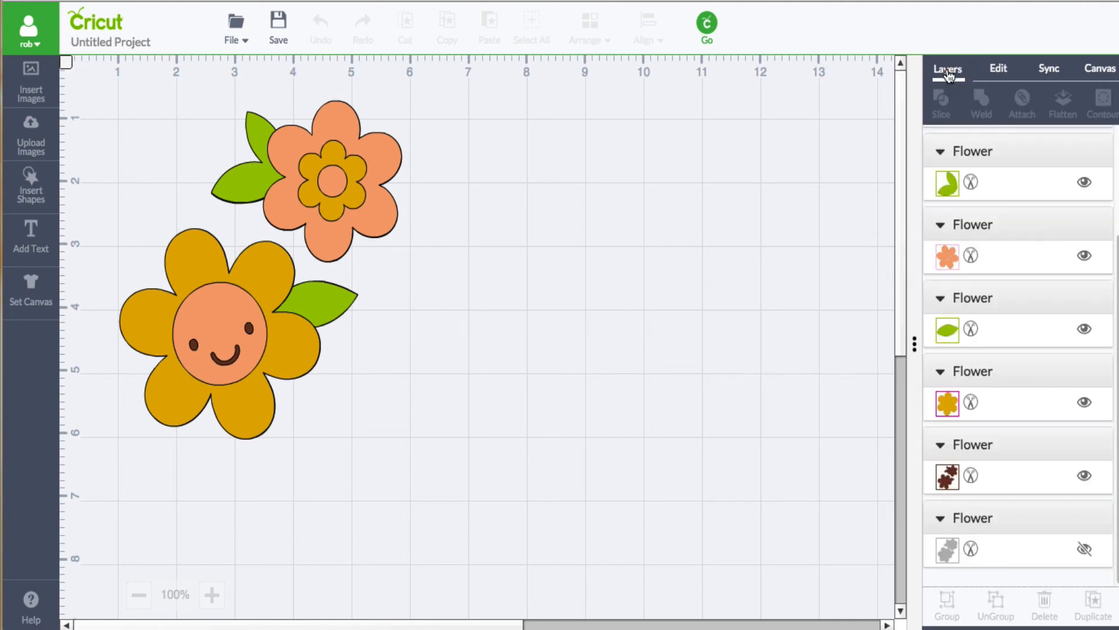